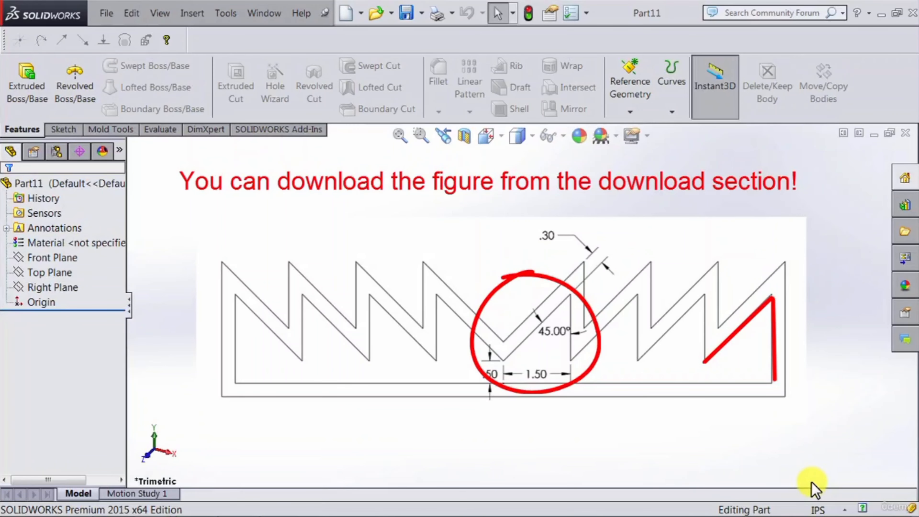
Step: Start a sketch on the Right Plane and draw a vertical line with an angled line meeting its top, beside the origin
{"action": "left_click", "coordinate": [45, 287]}
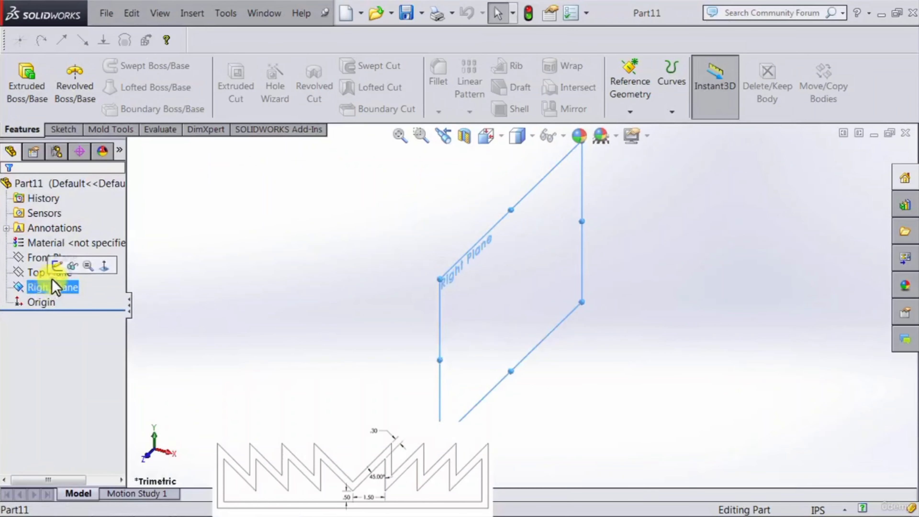
{"action": "left_click", "coordinate": [56, 267]}
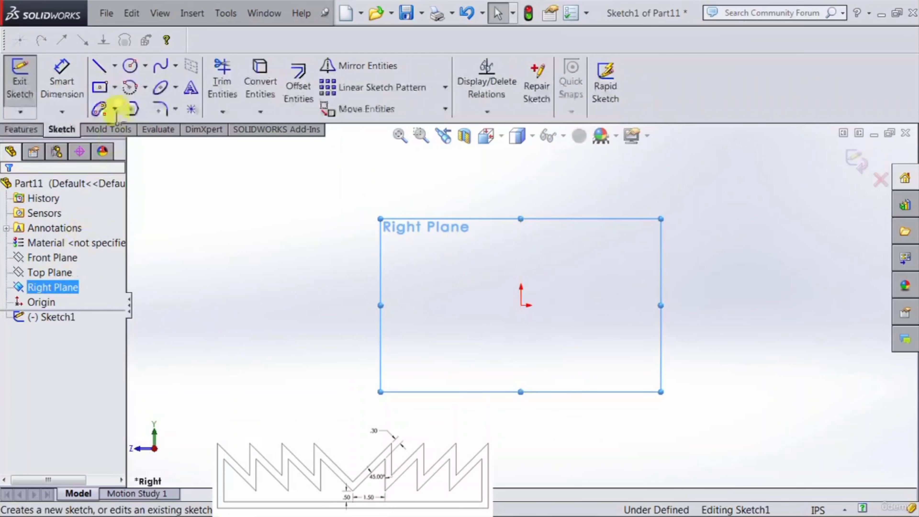
{"action": "left_click", "coordinate": [99, 67]}
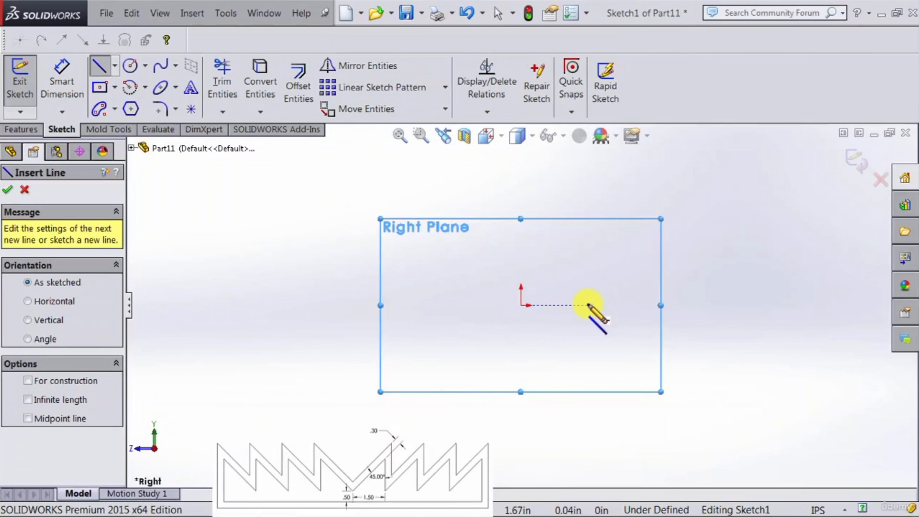
{"action": "left_click", "coordinate": [588, 305]}
{"action": "left_click", "coordinate": [588, 200]}
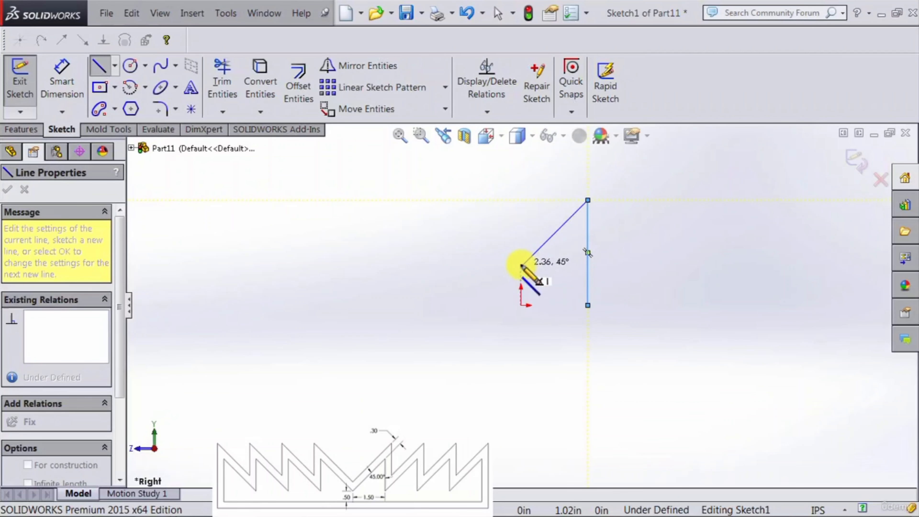
{"action": "double_click", "coordinate": [521, 266]}
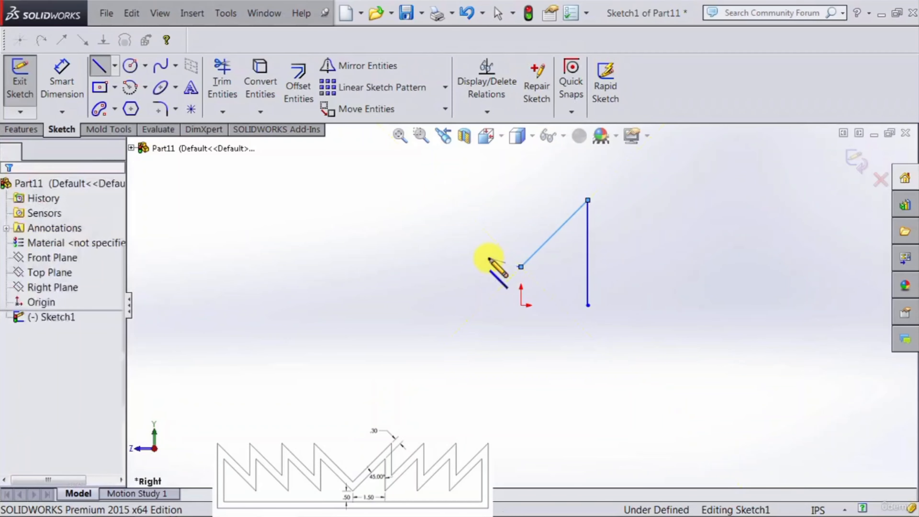
{"action": "key", "text": "Escape"}
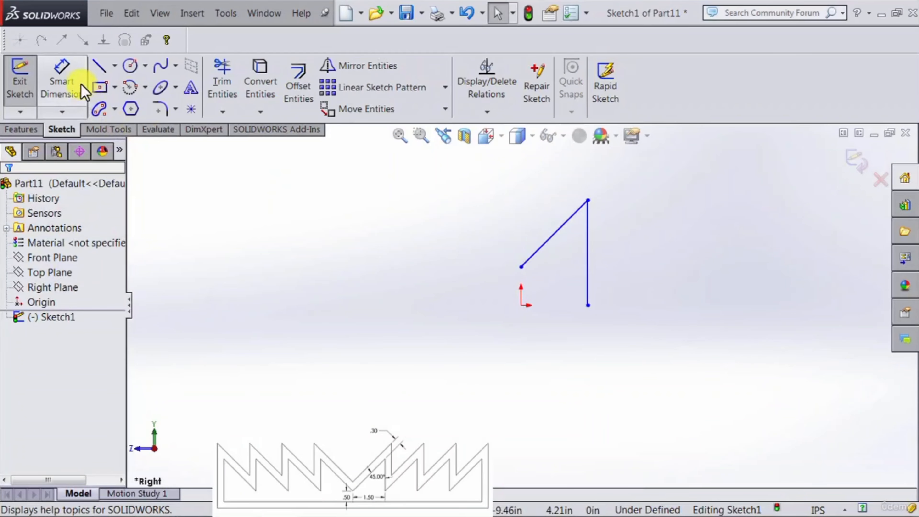
Step: Move the angled line's lower endpoint and make it vertical with the origin
{"action": "left_click", "coordinate": [520, 268]}
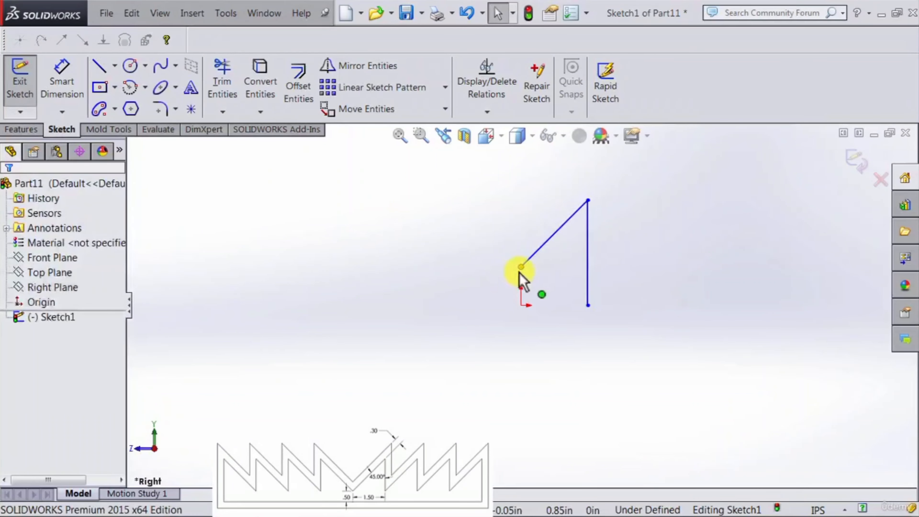
{"action": "left_click_drag", "start_coordinate": [520, 268], "coordinate": [506, 244]}
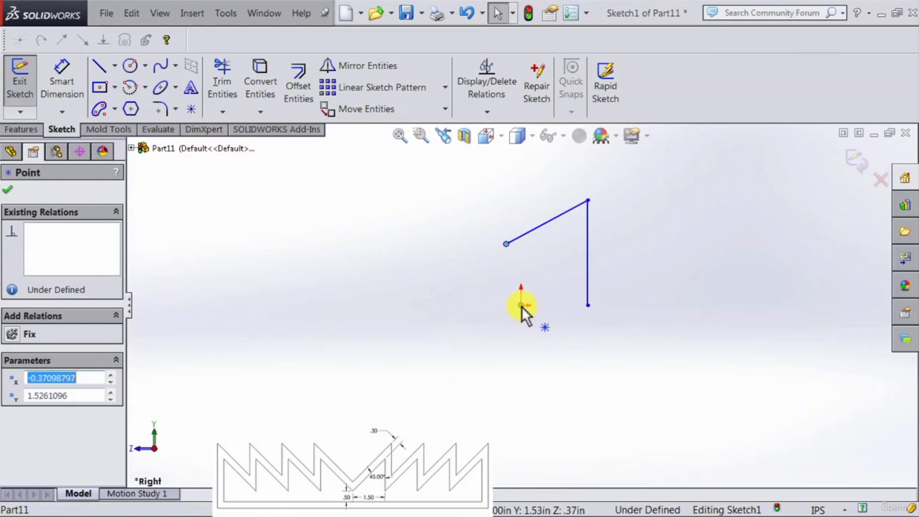
{"action": "left_click", "coordinate": [521, 306], "text": "ctrl"}
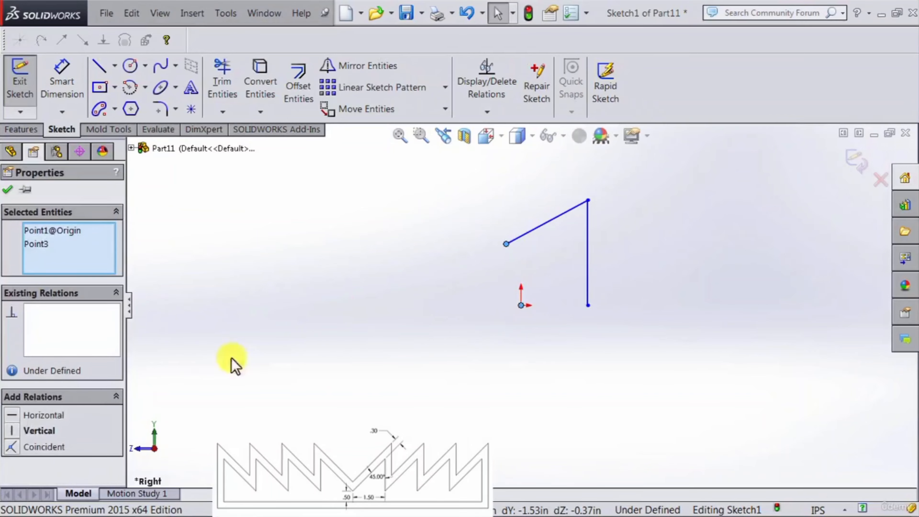
{"action": "left_click", "coordinate": [14, 431]}
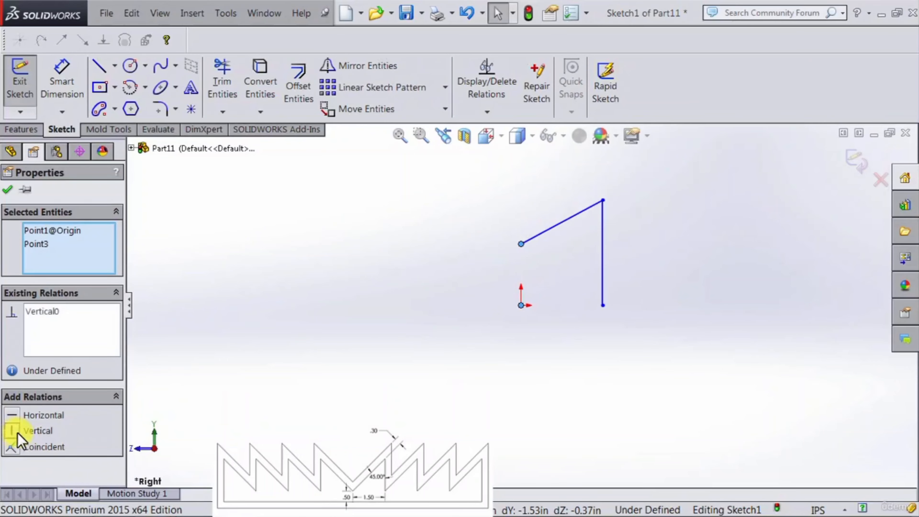
Step: Move the vertical line's bottom endpoint and make it horizontal with the origin
{"action": "left_click", "coordinate": [622, 383]}
{"action": "left_click_drag", "start_coordinate": [603, 306], "coordinate": [614, 334]}
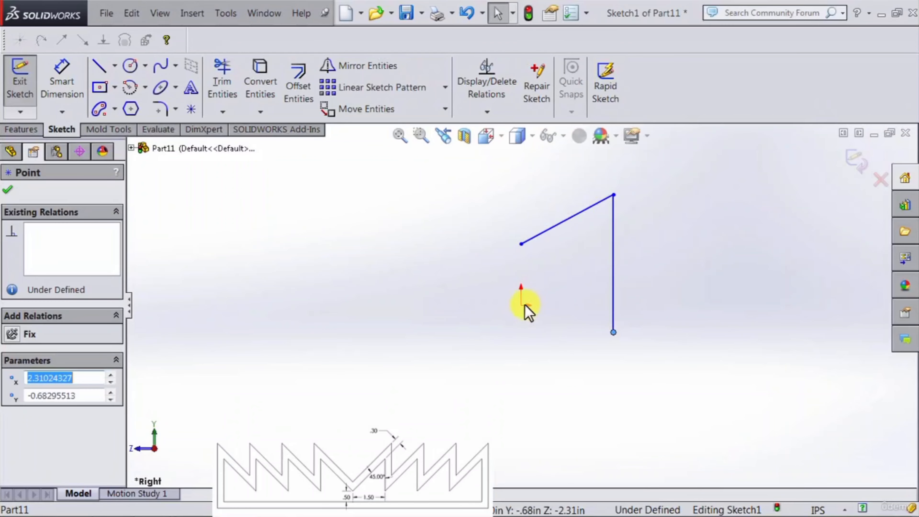
{"action": "left_click", "coordinate": [521, 305], "text": "ctrl"}
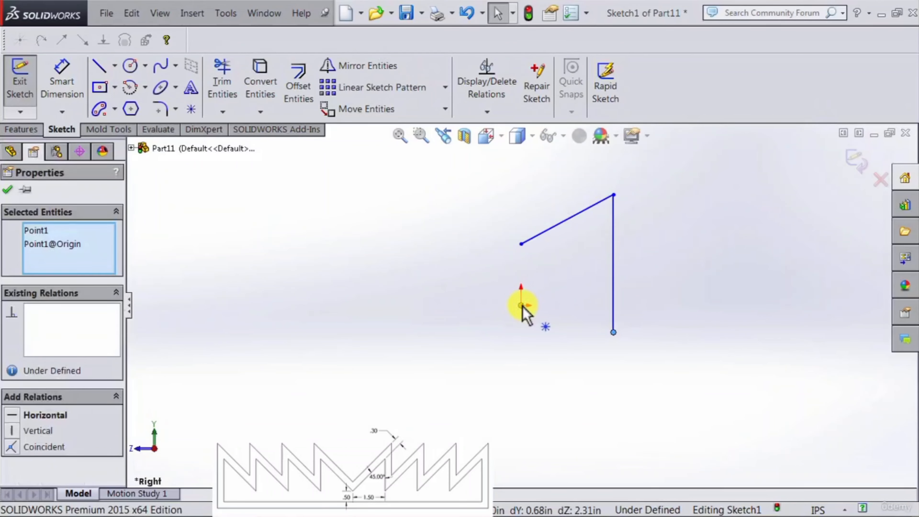
{"action": "left_click", "coordinate": [12, 415]}
{"action": "left_click", "coordinate": [498, 379]}
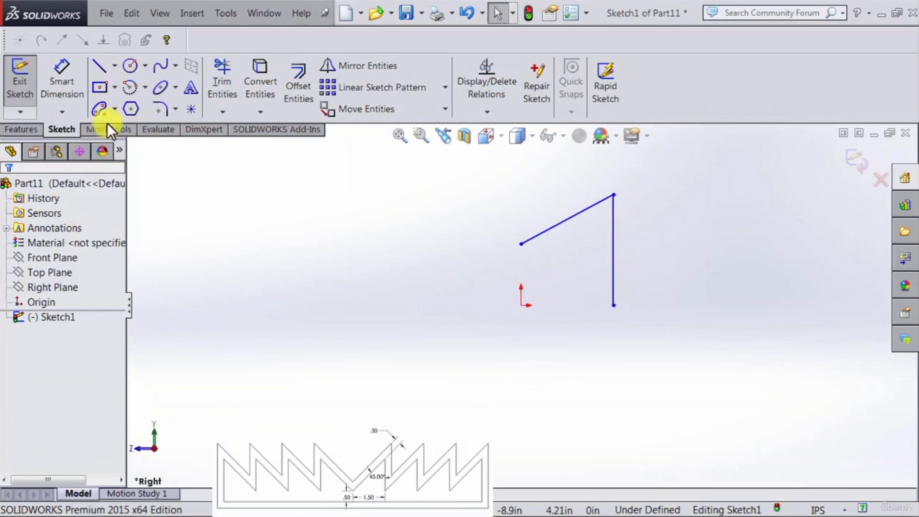
Step: Dimension the height from the origin to the angled line's lower endpoint as 0.5 in
{"action": "left_click", "coordinate": [62, 77]}
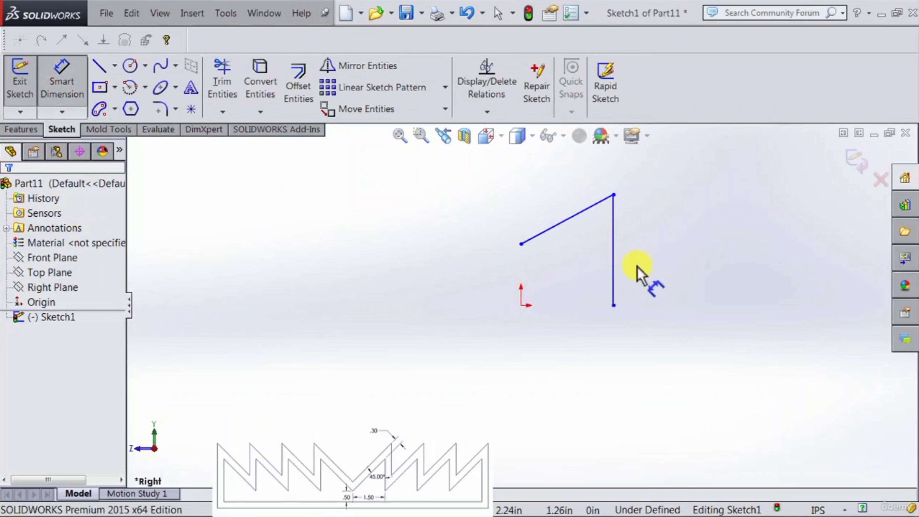
{"action": "left_click", "coordinate": [521, 245]}
{"action": "left_click", "coordinate": [521, 305]}
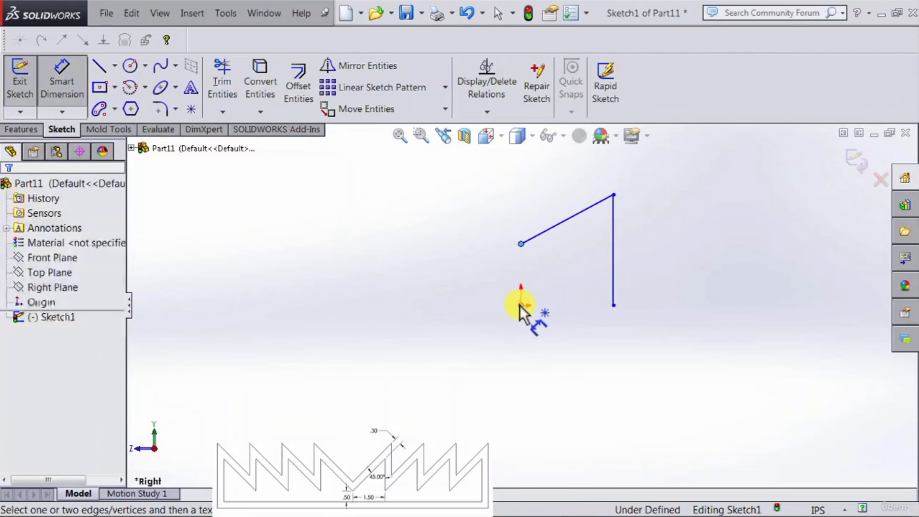
{"action": "left_click", "coordinate": [499, 284]}
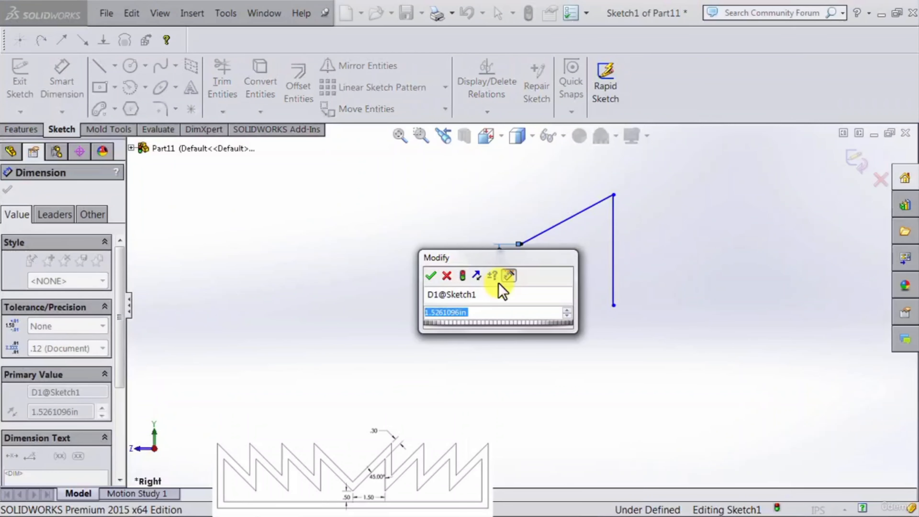
{"action": "type", "text": ".5"}
{"action": "key", "text": "Return"}
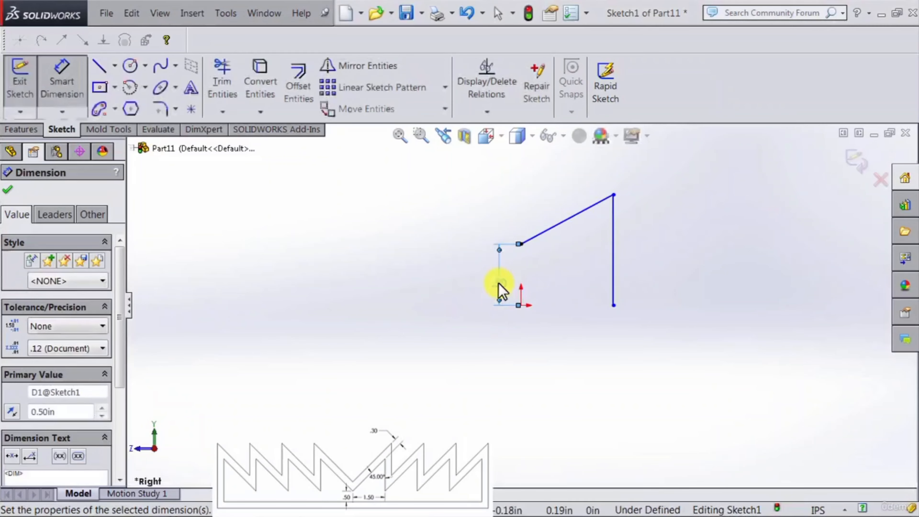
Step: Dimension the horizontal distance from the origin to the vertical line as 1.5 in
{"action": "left_click", "coordinate": [613, 305]}
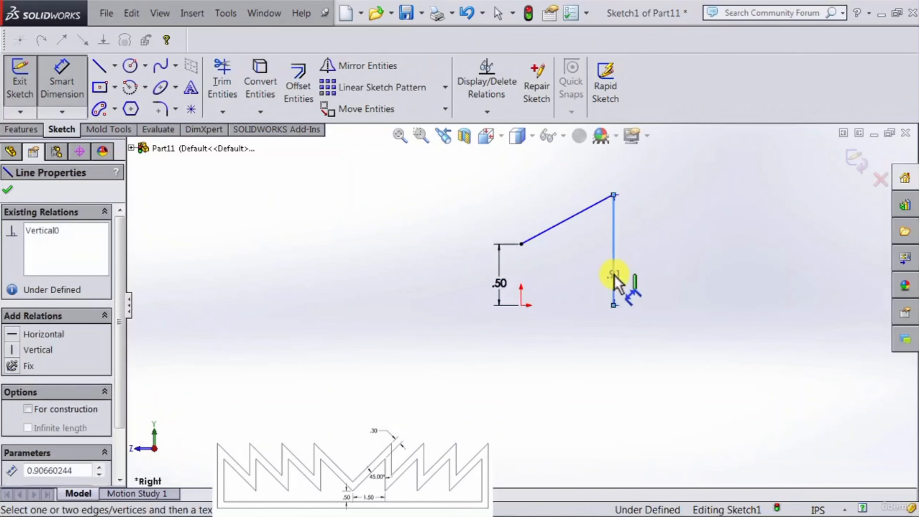
{"action": "left_click", "coordinate": [521, 305]}
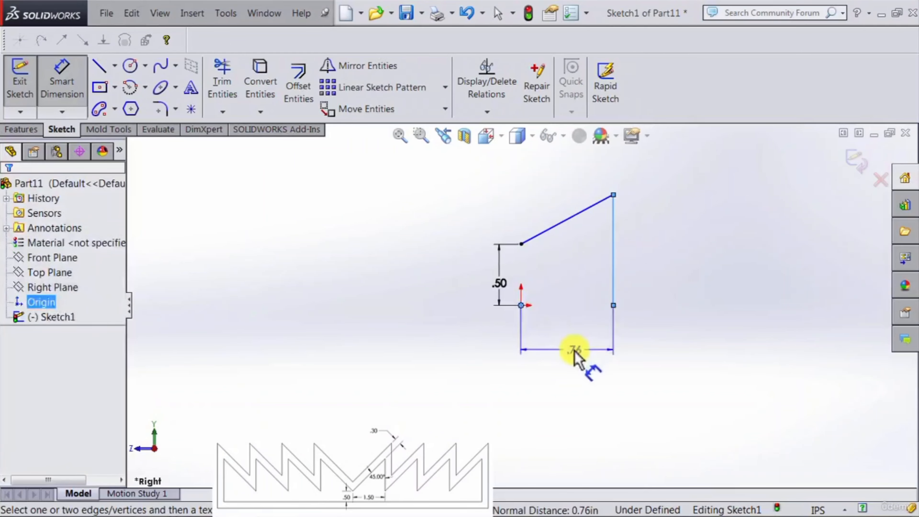
{"action": "left_click", "coordinate": [574, 362]}
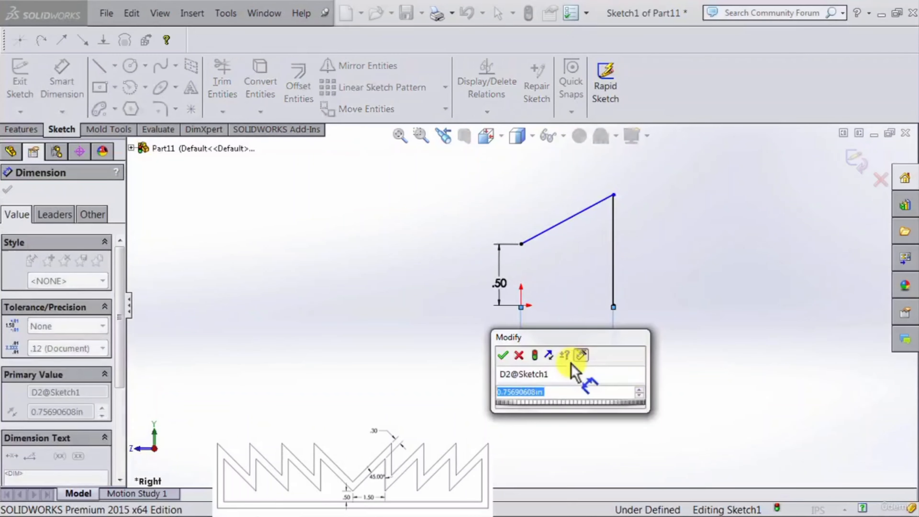
{"action": "type", "text": "1.5"}
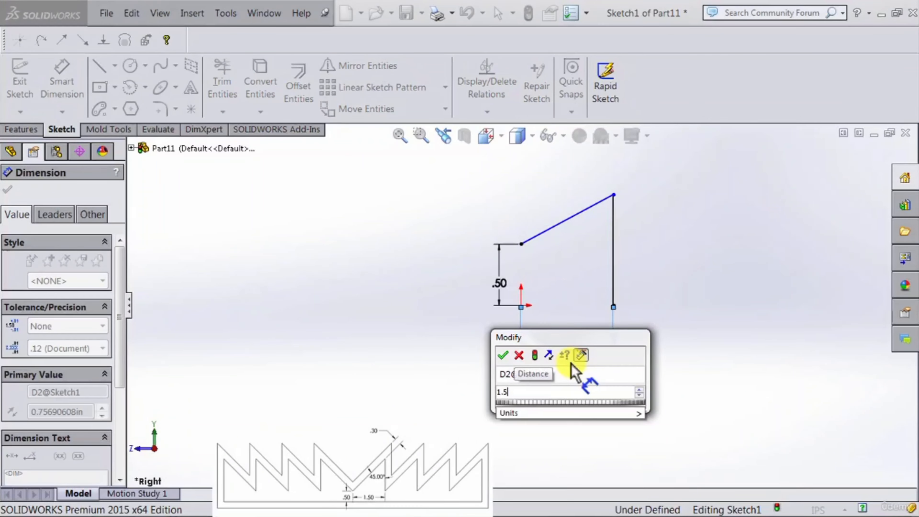
{"action": "key", "text": "Return"}
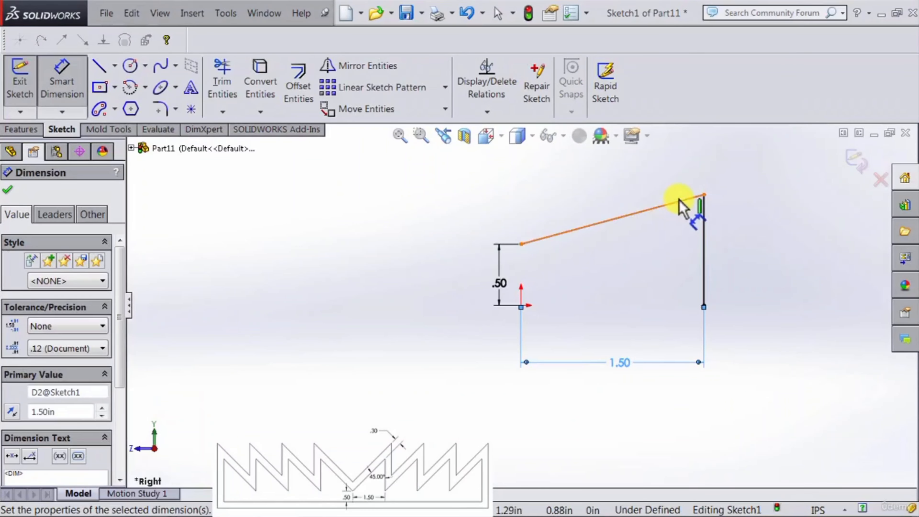
Step: Dimension the angle between the angled line and the vertical line as 45 degrees
{"action": "left_click_drag", "start_coordinate": [680, 203], "coordinate": [702, 232]}
{"action": "left_click", "coordinate": [702, 234]}
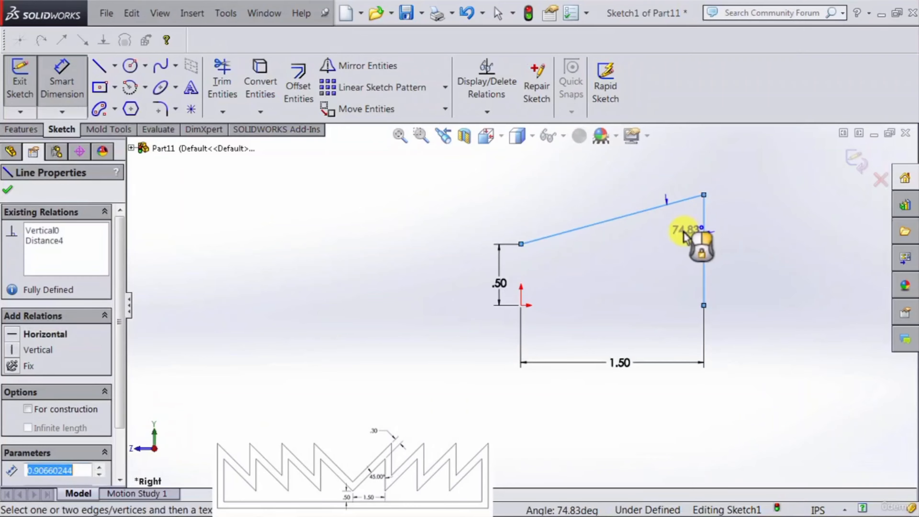
{"action": "left_click", "coordinate": [669, 241]}
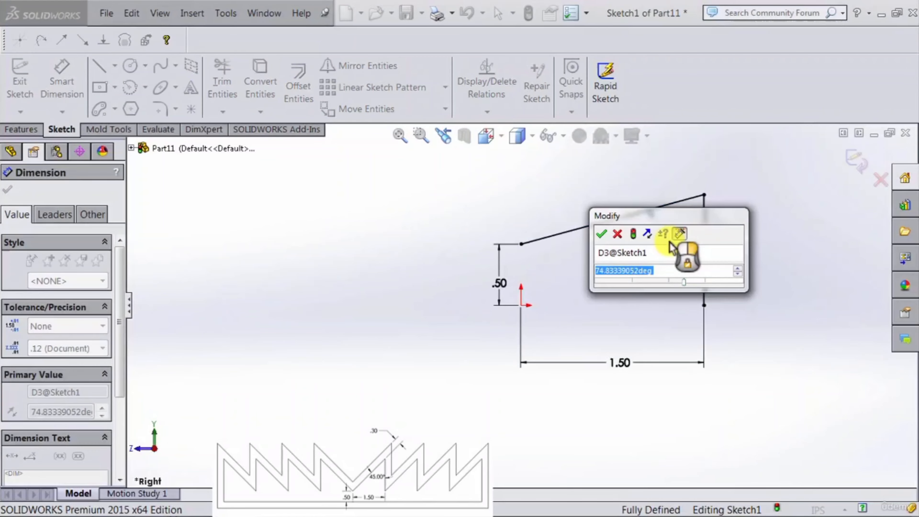
{"action": "type", "text": "45"}
{"action": "key", "text": "Return"}
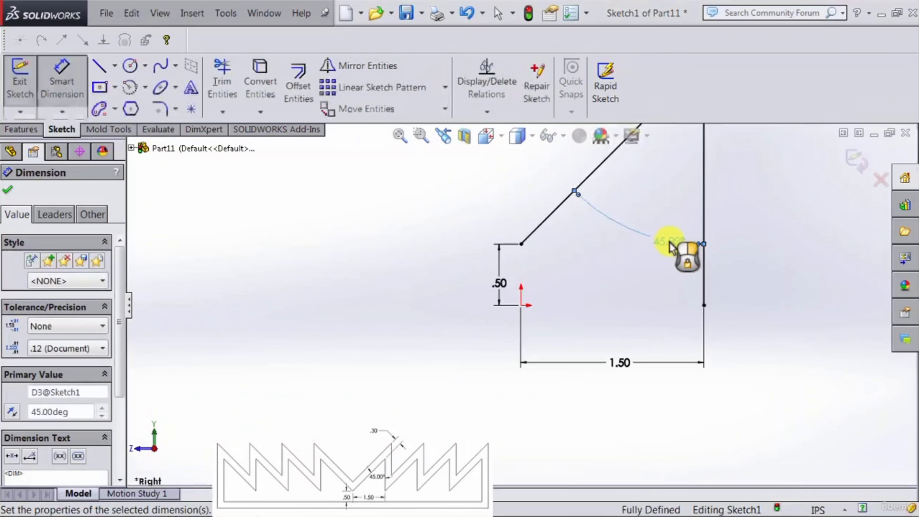
{"action": "scroll", "coordinate": [676, 178], "scroll_direction": "up", "scroll_amount": 4}
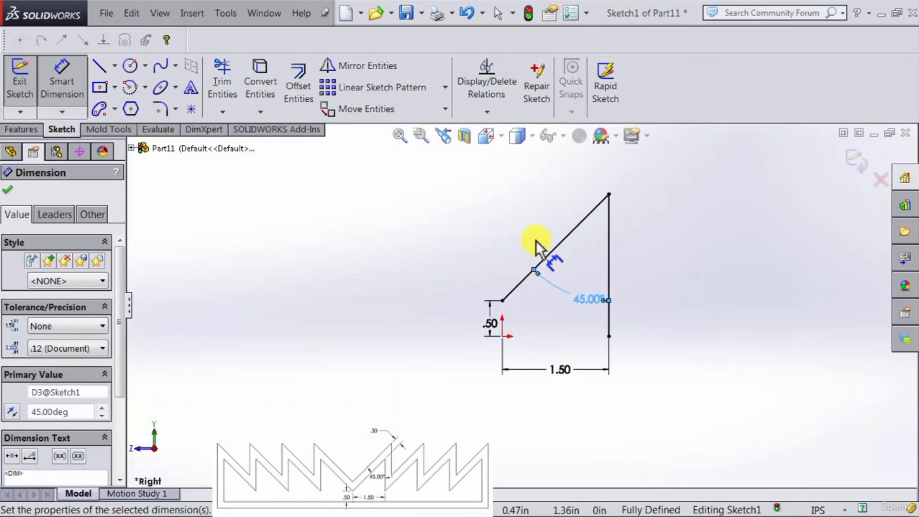
{"action": "scroll", "coordinate": [536, 250], "scroll_direction": "down", "scroll_amount": 1}
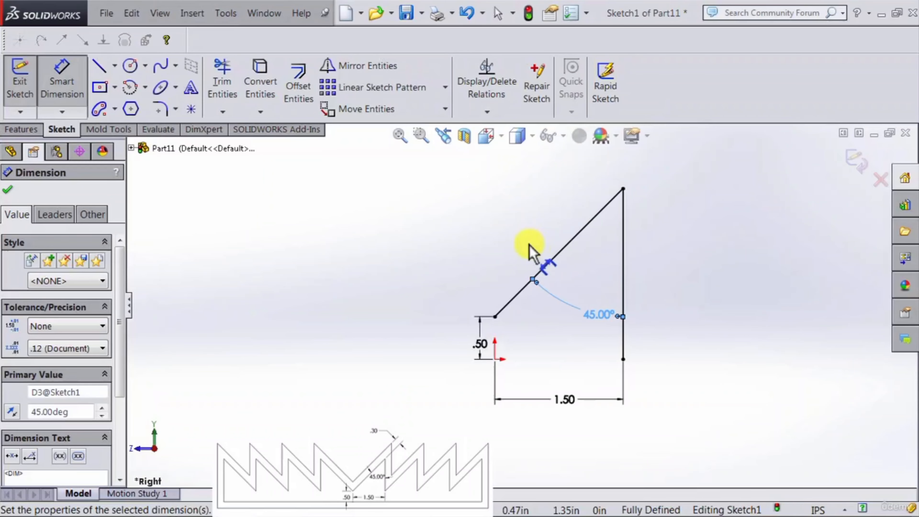
{"action": "key", "text": "Escape"}
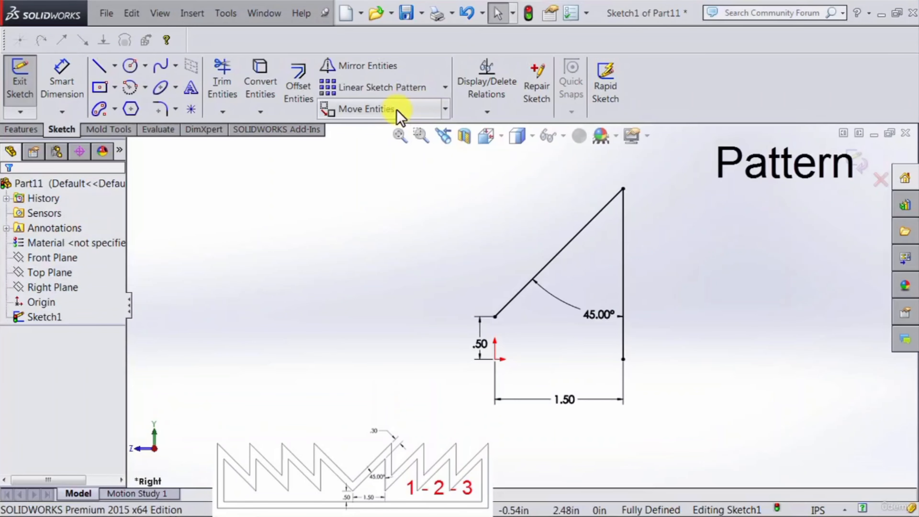
Step: Start a linear sketch pattern of both lines along the X-axis and set it to 4 instances
{"action": "left_click", "coordinate": [376, 95]}
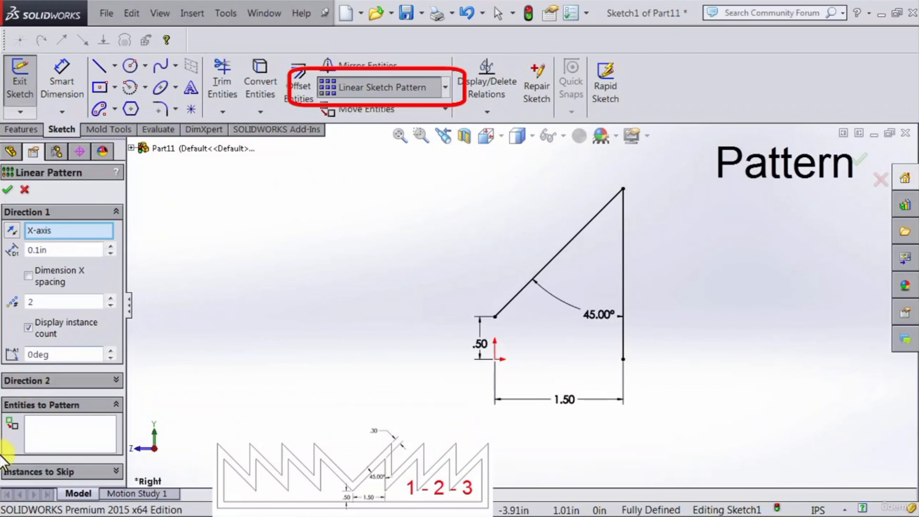
{"action": "left_click", "coordinate": [89, 449]}
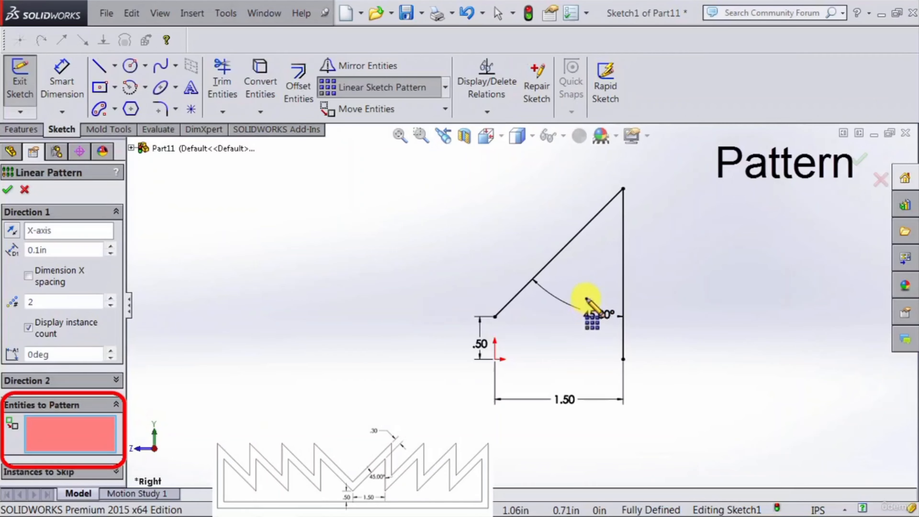
{"action": "left_click", "coordinate": [622, 290]}
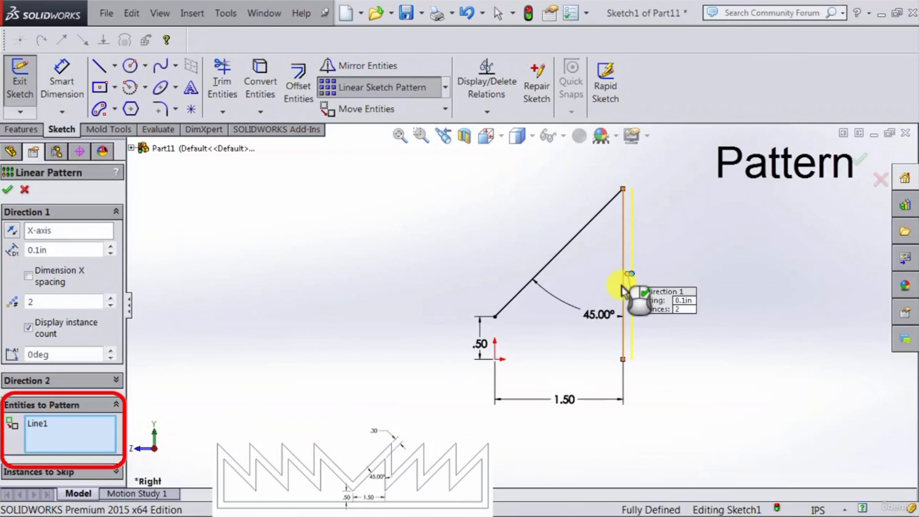
{"action": "left_click", "coordinate": [573, 243]}
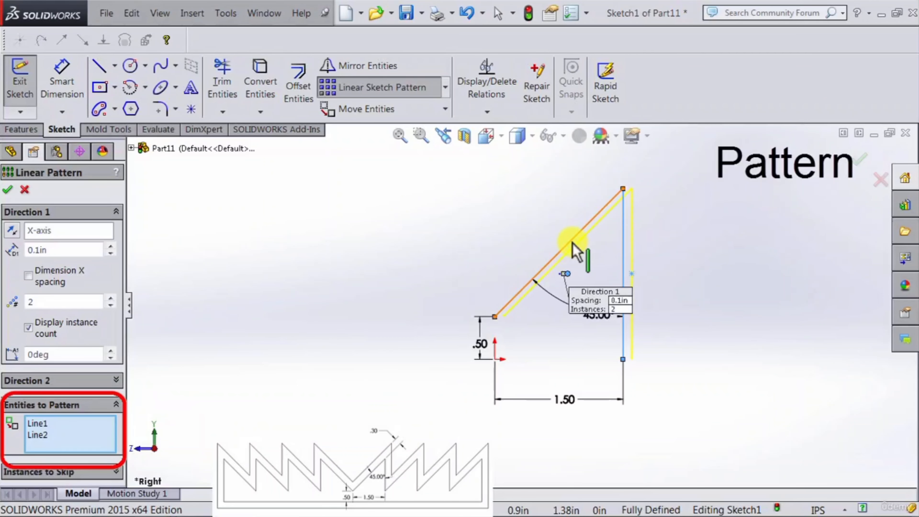
{"action": "left_click", "coordinate": [77, 301]}
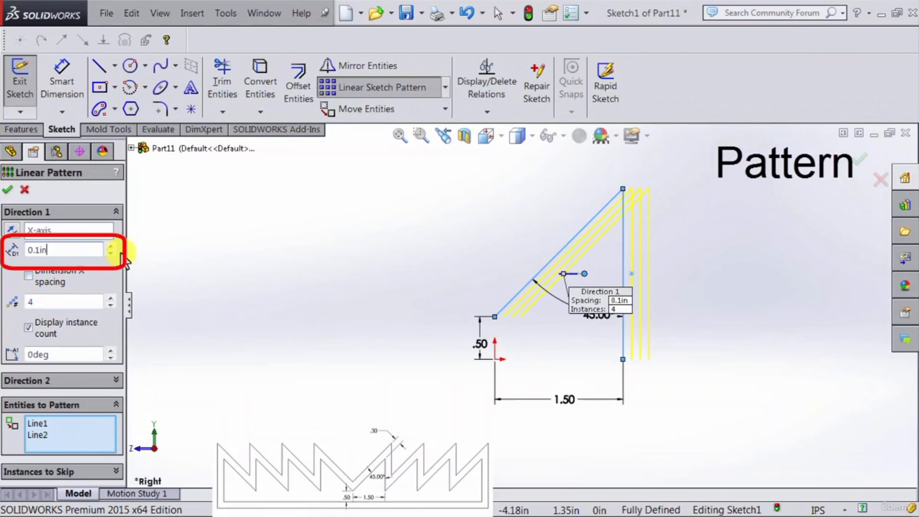
Step: Set the linear pattern spacing to 1.7 in and accept the pattern
{"action": "left_click", "coordinate": [111, 246]}
{"action": "left_click", "coordinate": [111, 246]}
{"action": "left_click", "coordinate": [111, 246]}
{"action": "left_click", "coordinate": [111, 246]}
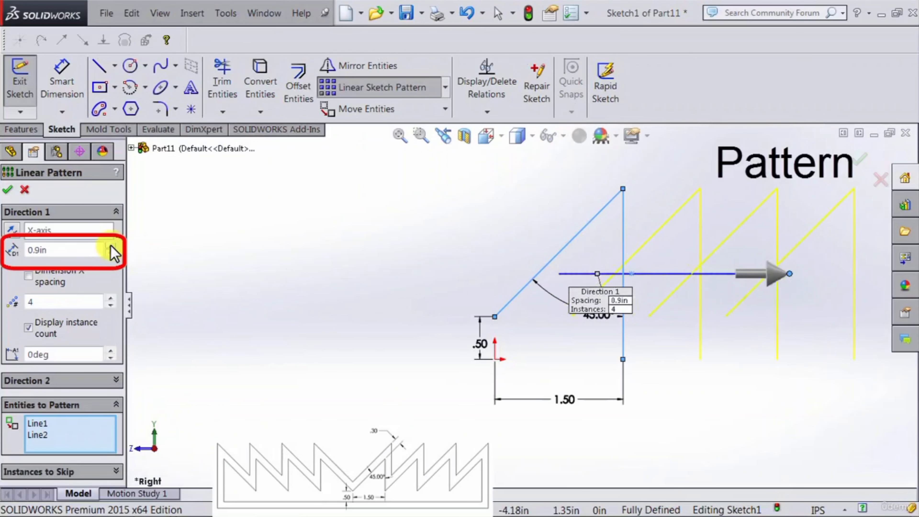
{"action": "left_click", "coordinate": [110, 246]}
{"action": "left_click", "coordinate": [111, 246]}
{"action": "left_click", "coordinate": [111, 246]}
{"action": "left_click", "coordinate": [111, 246]}
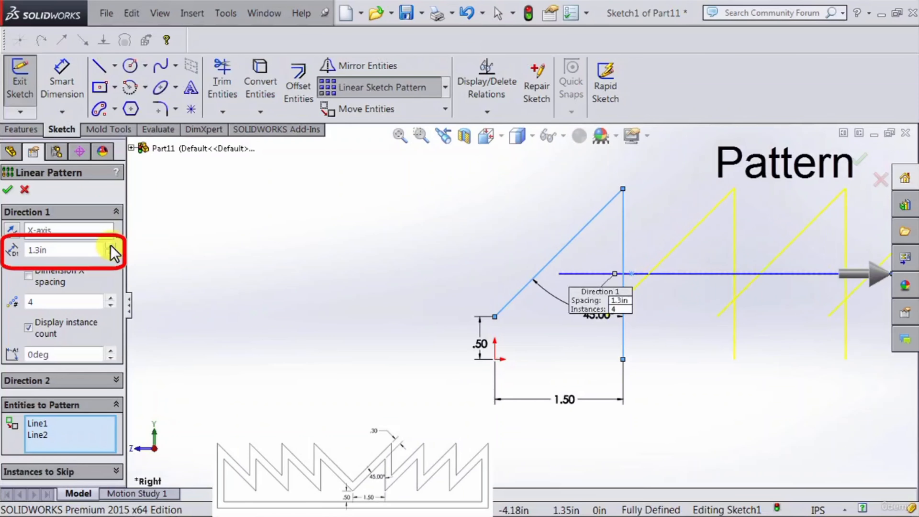
{"action": "left_click", "coordinate": [110, 246]}
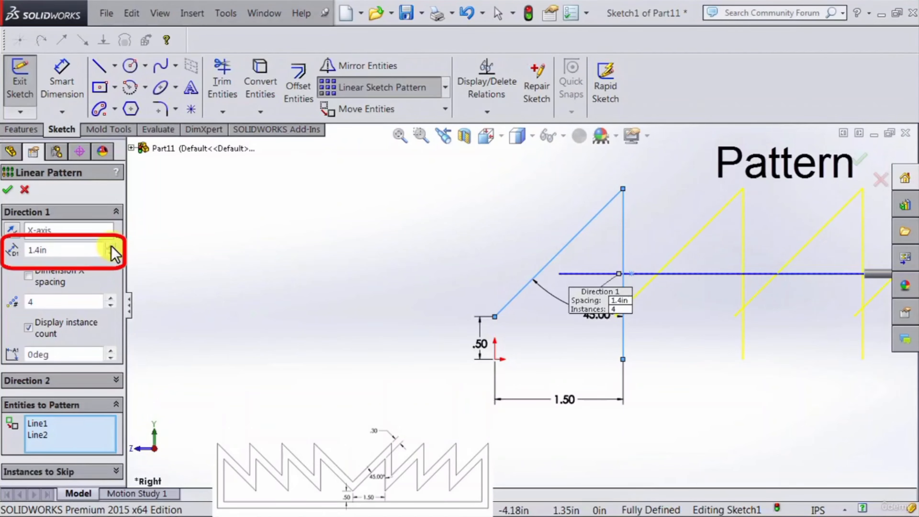
{"action": "left_click", "coordinate": [111, 247]}
{"action": "left_click", "coordinate": [111, 247]}
{"action": "left_click", "coordinate": [111, 247]}
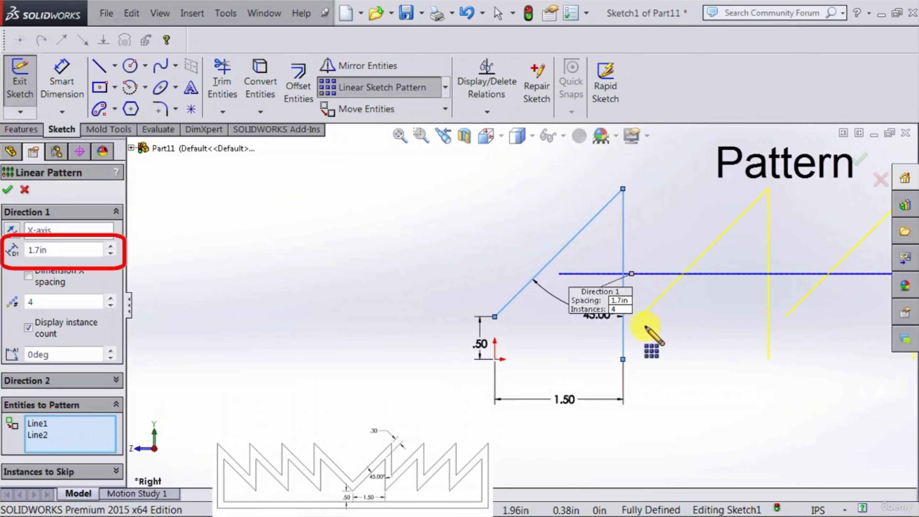
{"action": "left_click", "coordinate": [7, 191]}
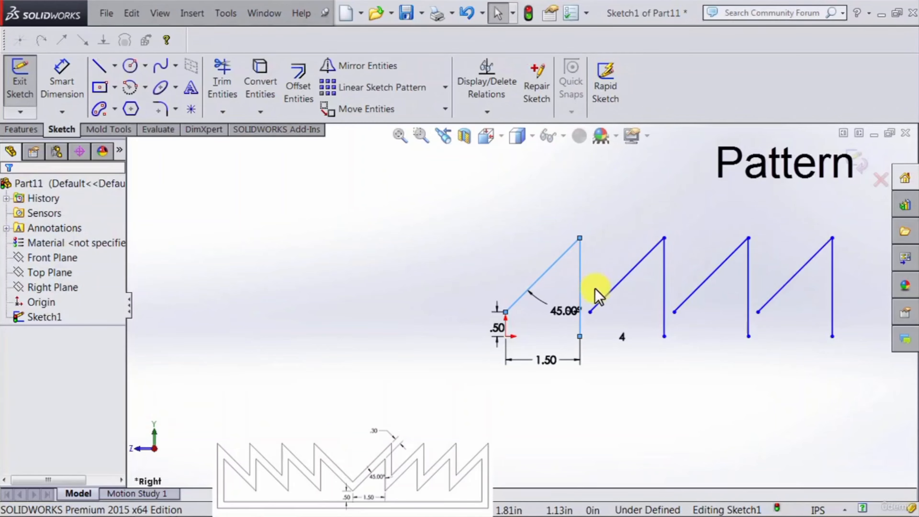
Step: Drag the patterned teeth into place and add a horizontal relation between the first two teeth's lower angled-line endpoints
{"action": "left_click", "coordinate": [828, 386]}
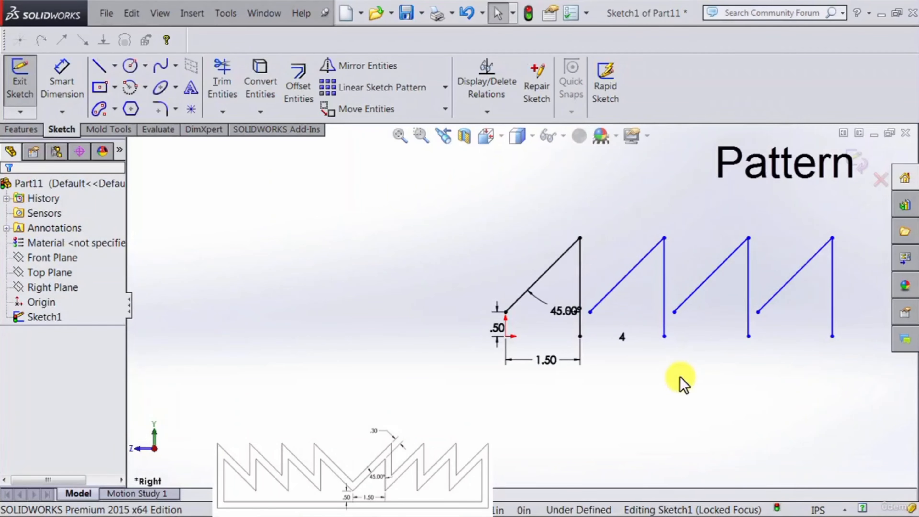
{"action": "left_click_drag", "start_coordinate": [590, 311], "coordinate": [594, 339]}
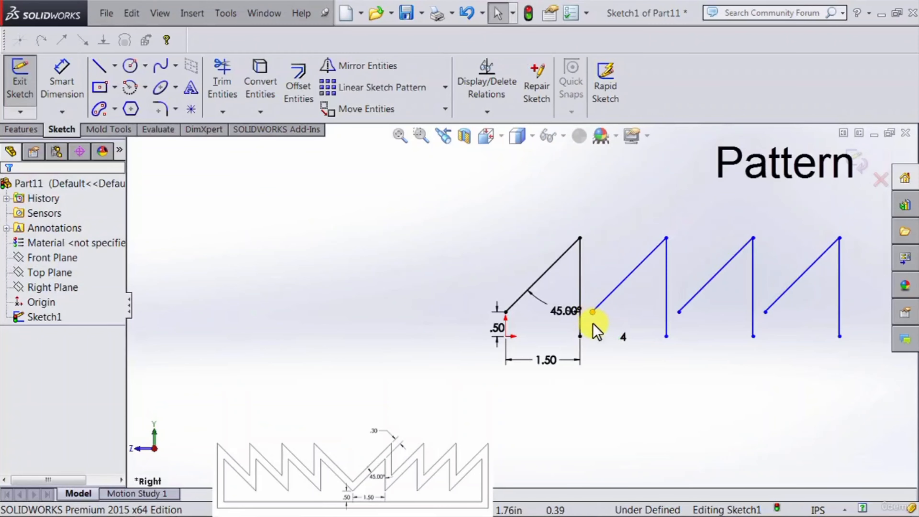
{"action": "left_click", "coordinate": [593, 312]}
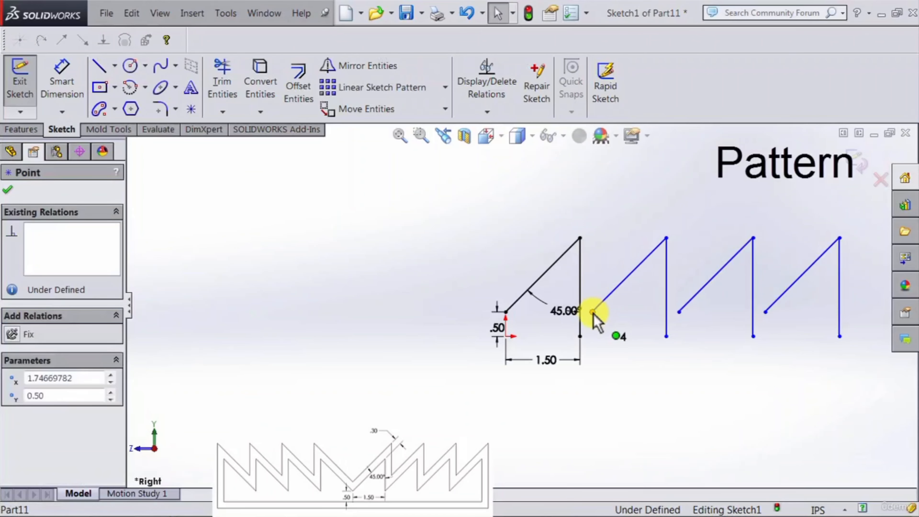
{"action": "mouse_move", "coordinate": [597, 301]}
{"action": "left_mouse_down"}
{"action": "mouse_move", "coordinate": [597, 240]}
{"action": "mouse_move", "coordinate": [560, 211]}
{"action": "mouse_move", "coordinate": [606, 250]}
{"action": "mouse_move", "coordinate": [601, 376]}
{"action": "mouse_move", "coordinate": [601, 297]}
{"action": "mouse_move", "coordinate": [595, 325]}
{"action": "mouse_move", "coordinate": [600, 305]}
{"action": "mouse_move", "coordinate": [599, 321]}
{"action": "mouse_move", "coordinate": [613, 306]}
{"action": "mouse_move", "coordinate": [610, 295]}
{"action": "left_mouse_up"}
{"action": "left_click", "coordinate": [610, 284]}
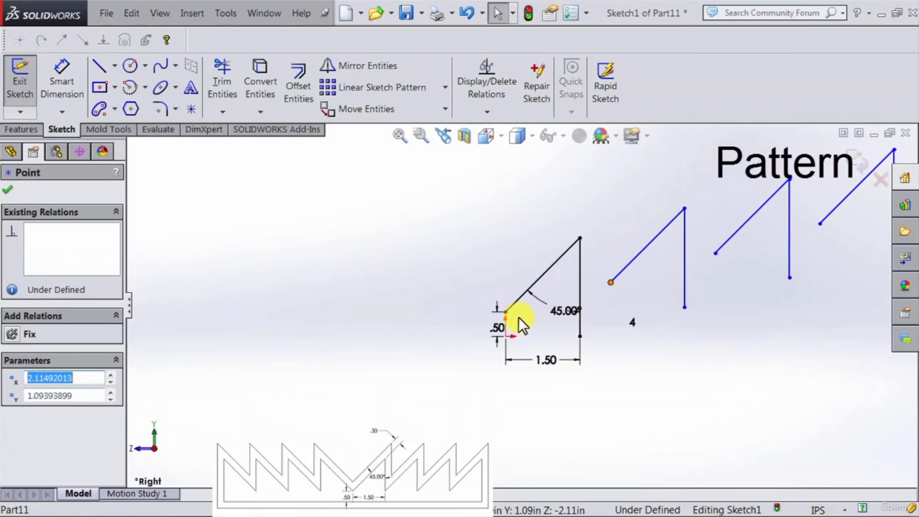
{"action": "left_click", "coordinate": [506, 313], "text": "ctrl"}
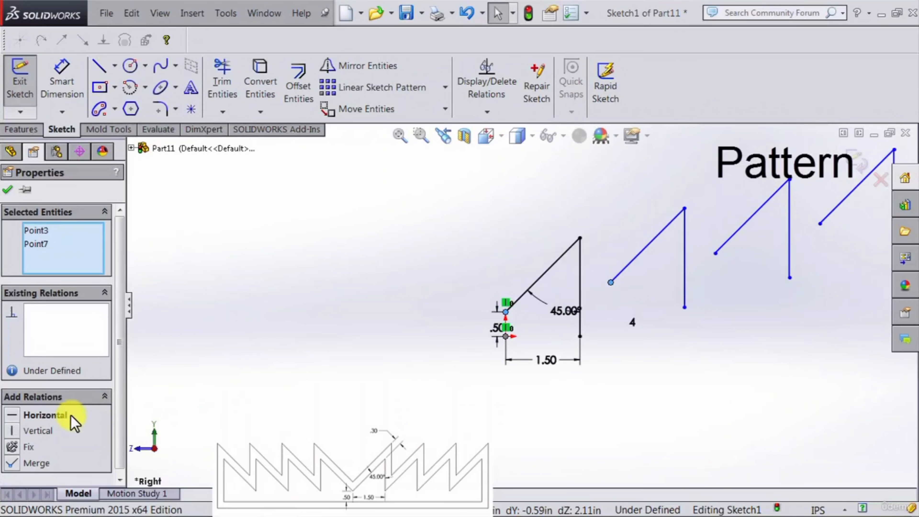
{"action": "left_click", "coordinate": [31, 416]}
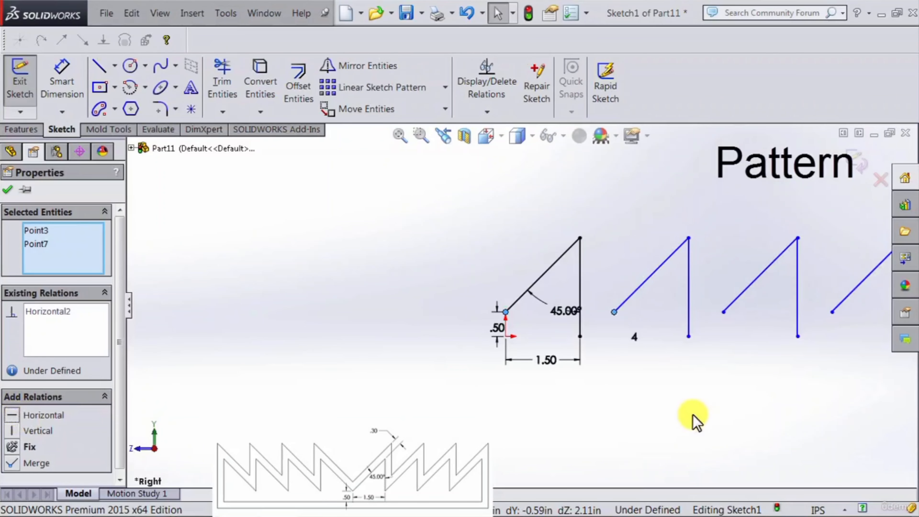
{"action": "left_click", "coordinate": [679, 413]}
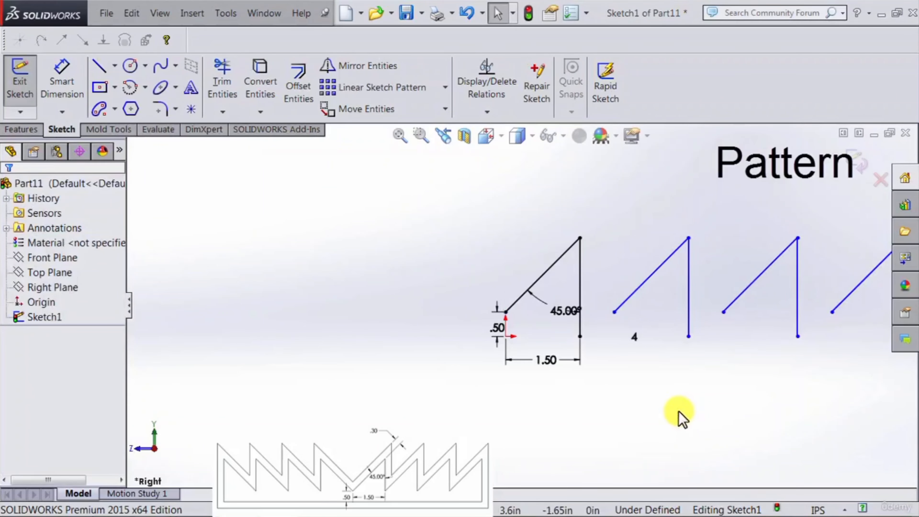
Step: Make the second tooth's lower endpoint coincident with the first tooth's vertical line
{"action": "left_click", "coordinate": [614, 312]}
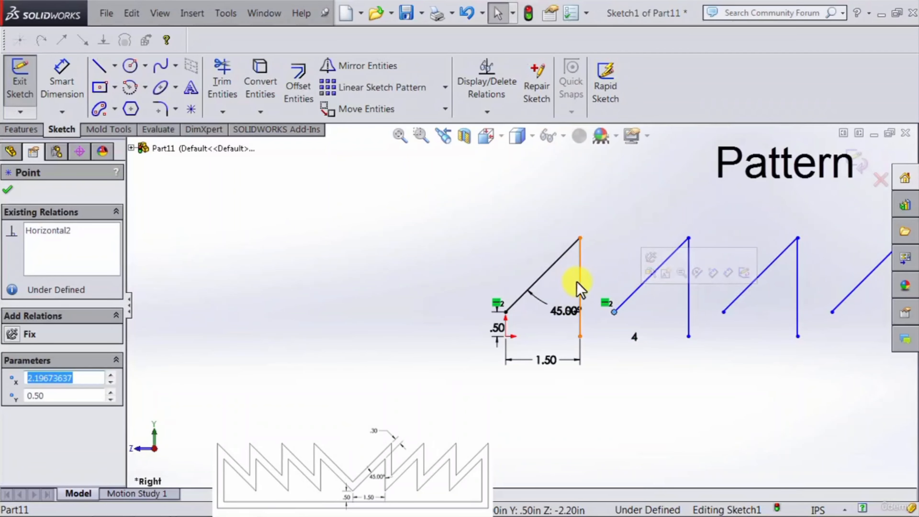
{"action": "left_click", "coordinate": [581, 286], "text": "ctrl"}
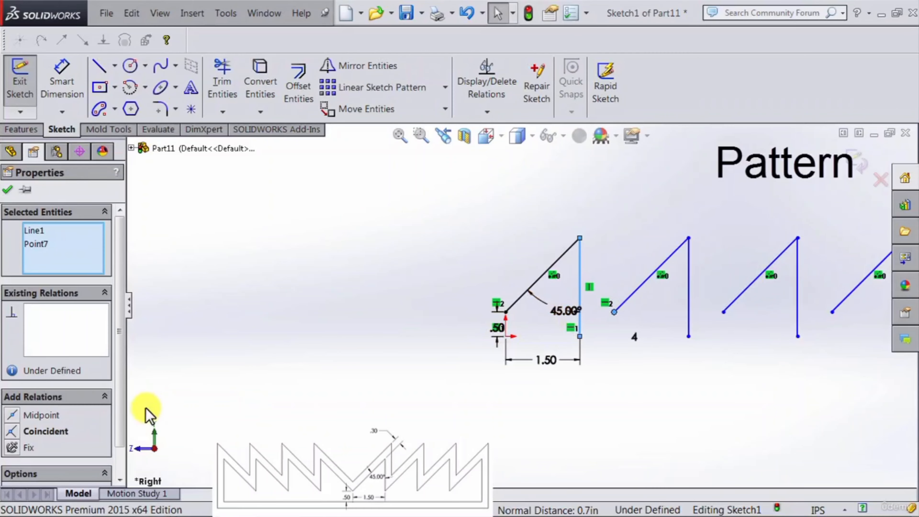
{"action": "left_click", "coordinate": [11, 435]}
{"action": "left_click", "coordinate": [841, 407]}
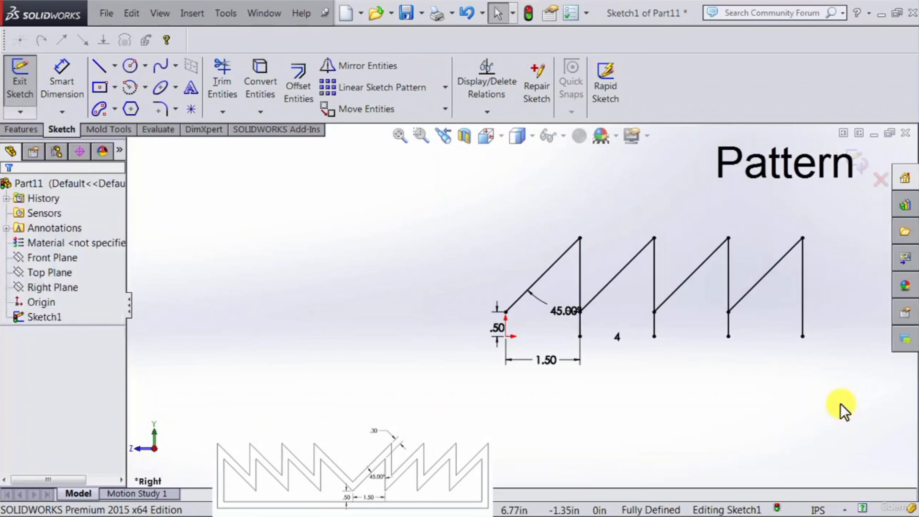
Step: Draw a horizontal base line from the last tooth's bottom to the first vertical line's bottom below the origin
{"action": "left_click", "coordinate": [690, 330]}
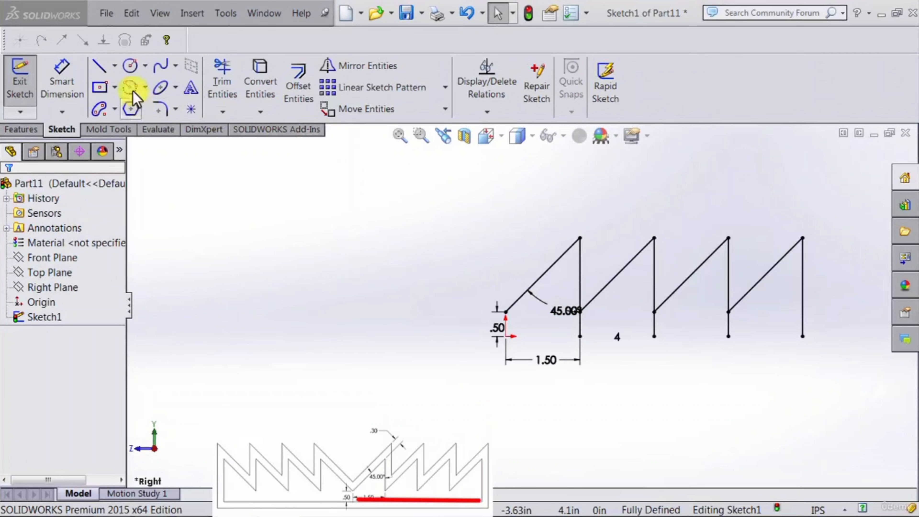
{"action": "left_click", "coordinate": [97, 67]}
{"action": "left_click", "coordinate": [802, 336]}
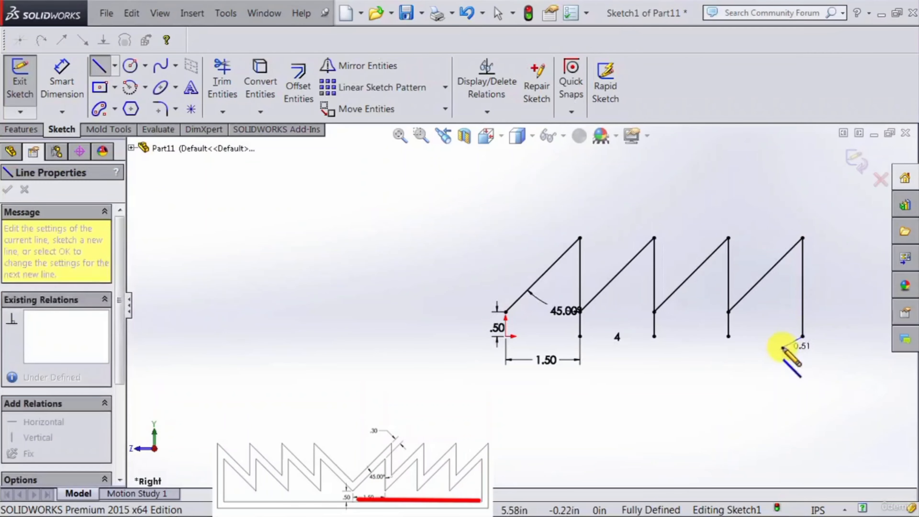
{"action": "left_click", "coordinate": [506, 336]}
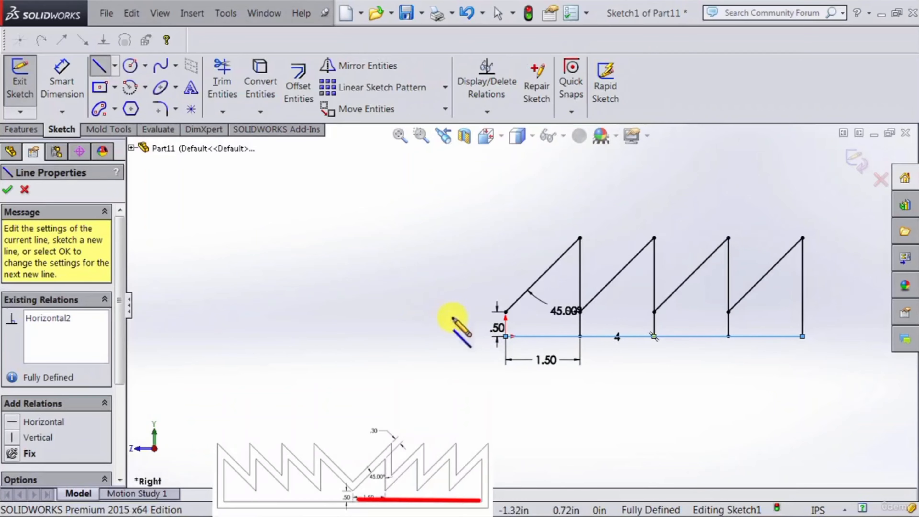
{"action": "left_click", "coordinate": [97, 67]}
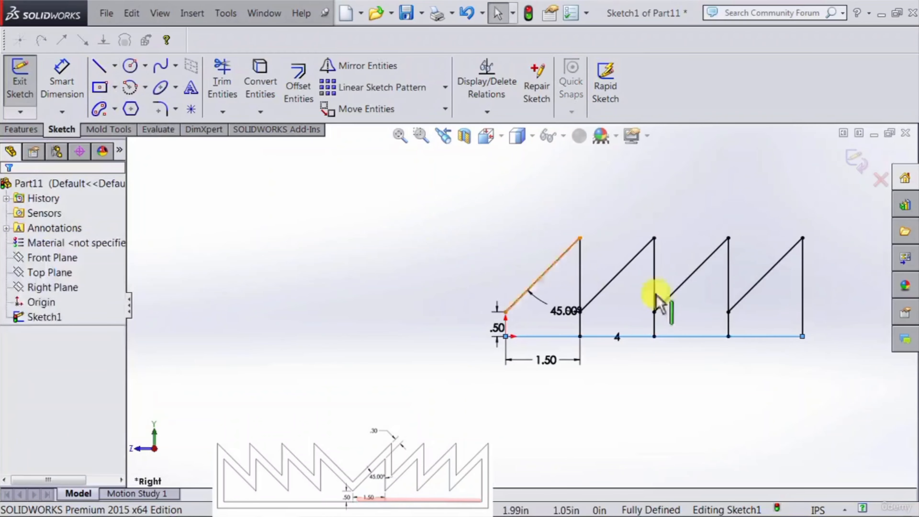
{"action": "left_click", "coordinate": [755, 396]}
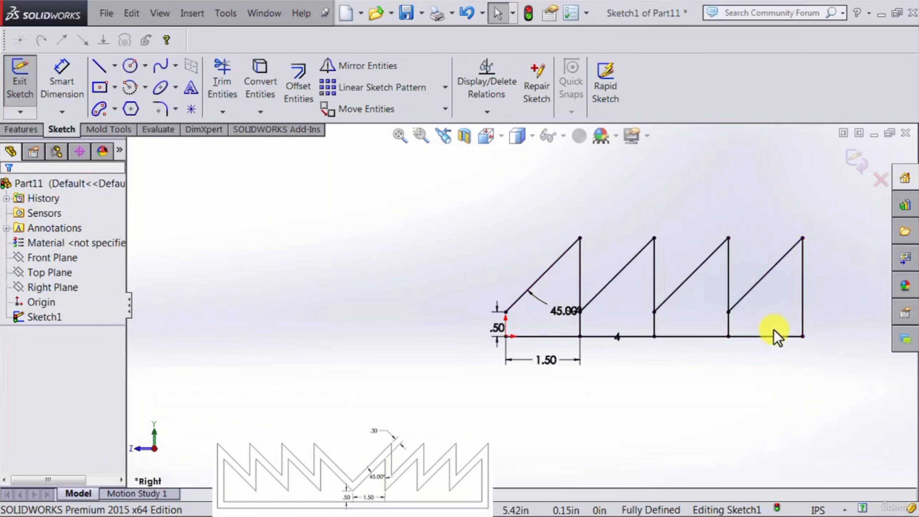
Step: Move the 45° angle dimension aside and power-trim the inner vertical segments below the teeth
{"action": "left_click_drag", "start_coordinate": [573, 315], "coordinate": [565, 297]}
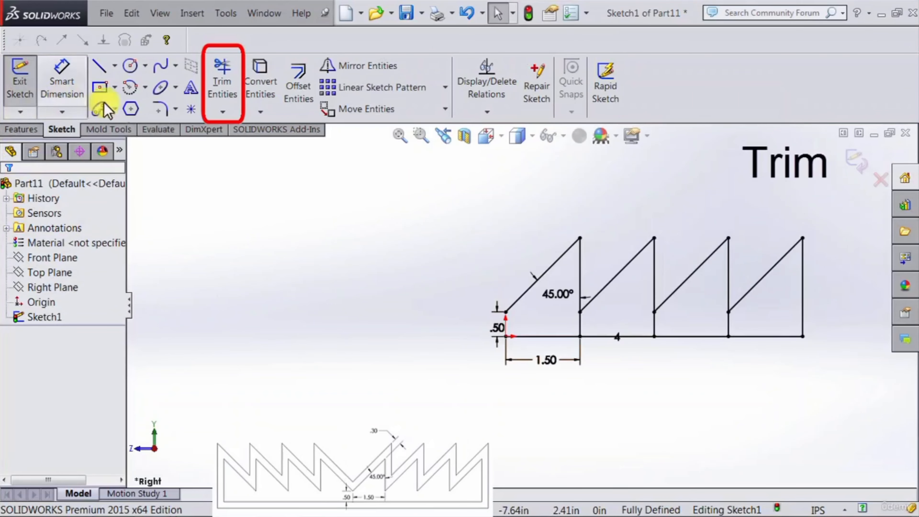
{"action": "left_click", "coordinate": [218, 95]}
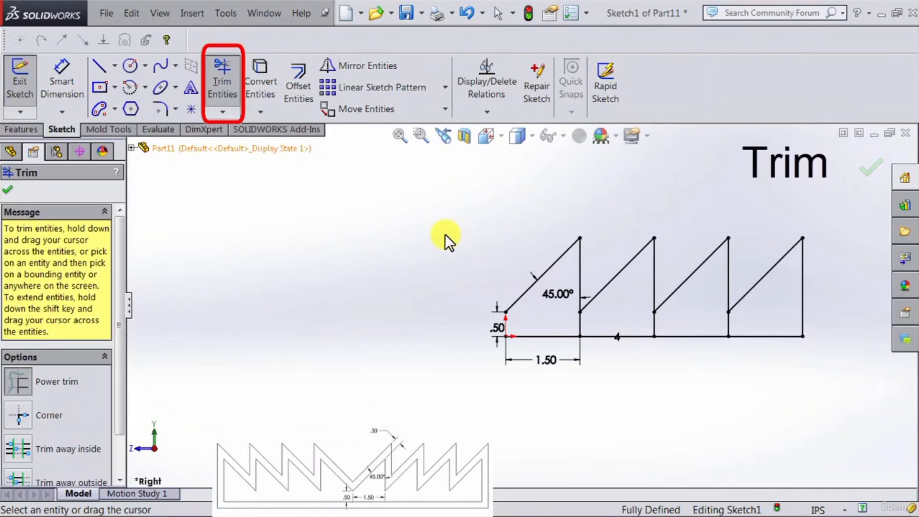
{"action": "left_click_drag", "start_coordinate": [444, 241], "coordinate": [430, 271]}
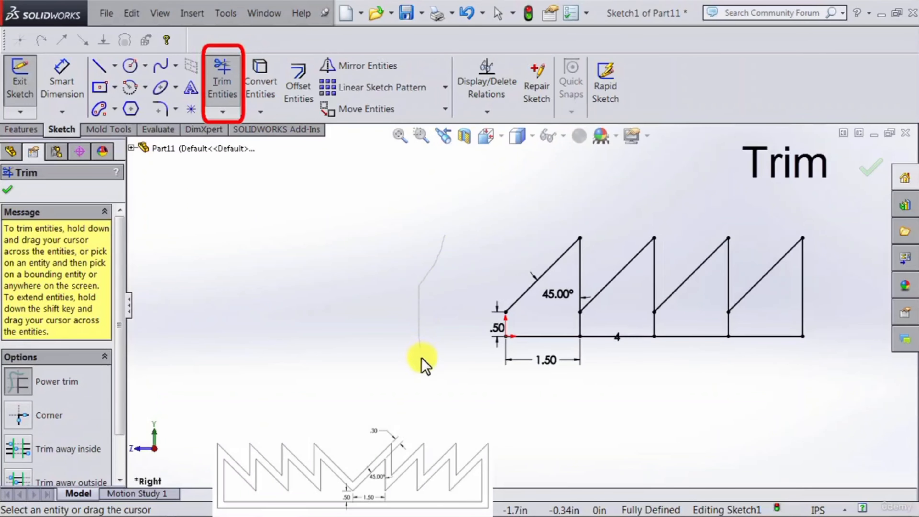
{"action": "mouse_move", "coordinate": [422, 358]}
{"action": "left_mouse_down"}
{"action": "mouse_move", "coordinate": [416, 384]}
{"action": "mouse_move", "coordinate": [396, 335]}
{"action": "mouse_move", "coordinate": [376, 380]}
{"action": "mouse_move", "coordinate": [370, 339]}
{"action": "left_mouse_up"}
{"action": "left_click_drag", "start_coordinate": [364, 298], "coordinate": [366, 300]}
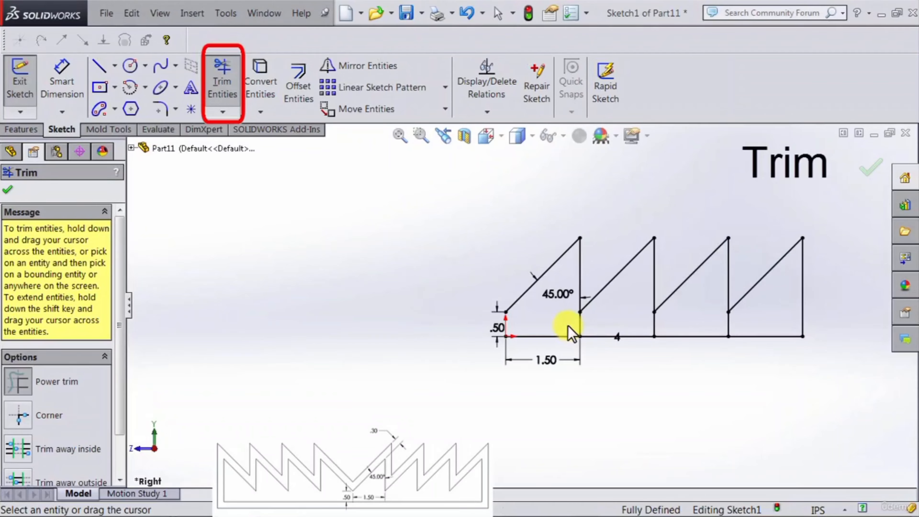
{"action": "mouse_move", "coordinate": [568, 326]}
{"action": "left_mouse_down"}
{"action": "mouse_move", "coordinate": [643, 338]}
{"action": "mouse_move", "coordinate": [666, 326]}
{"action": "mouse_move", "coordinate": [743, 327]}
{"action": "left_mouse_up"}
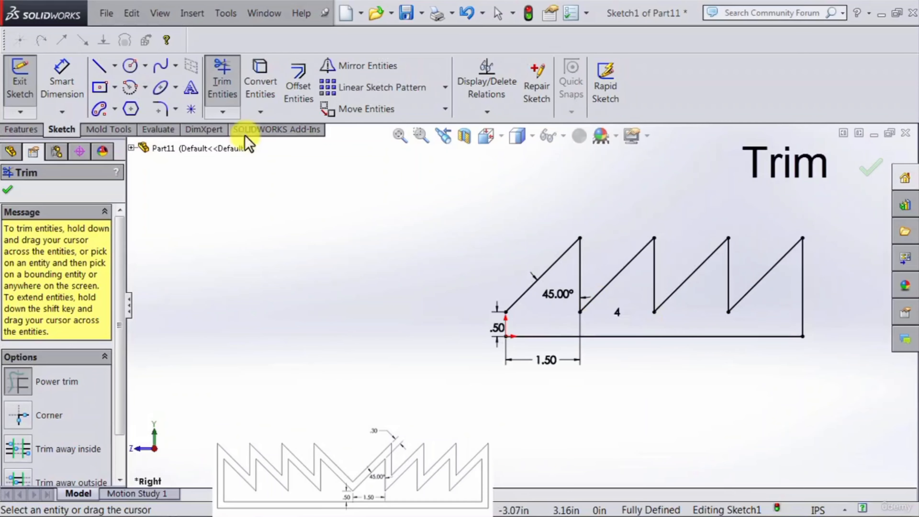
{"action": "left_click", "coordinate": [221, 87]}
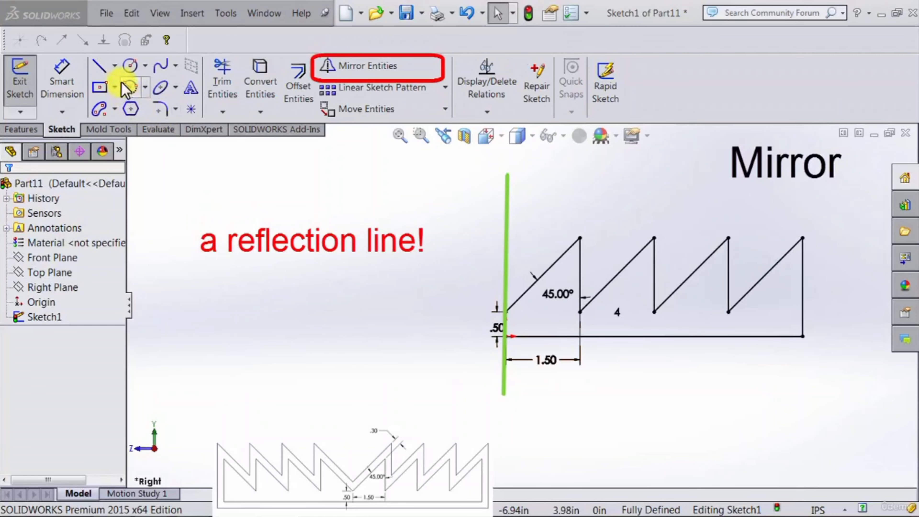
Step: Draw a vertical construction centerline upward from the base line's start below the origin
{"action": "left_click", "coordinate": [116, 67]}
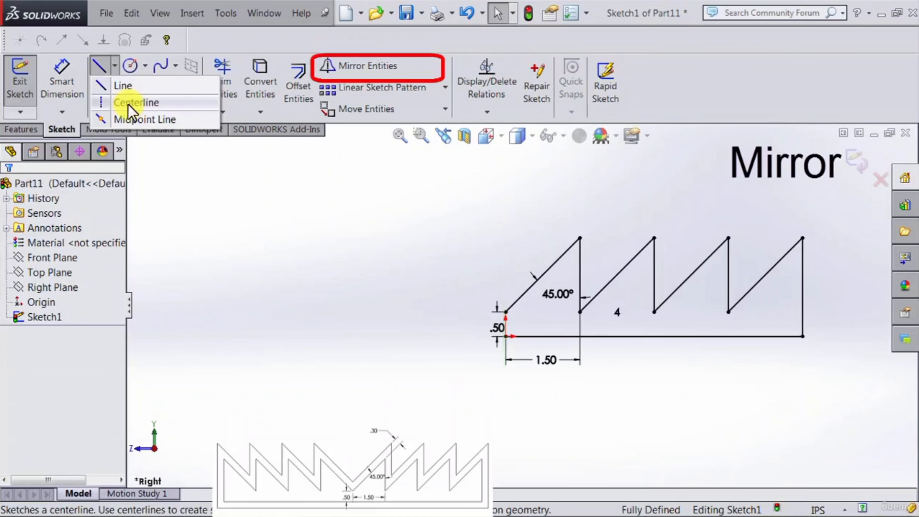
{"action": "left_click", "coordinate": [156, 105]}
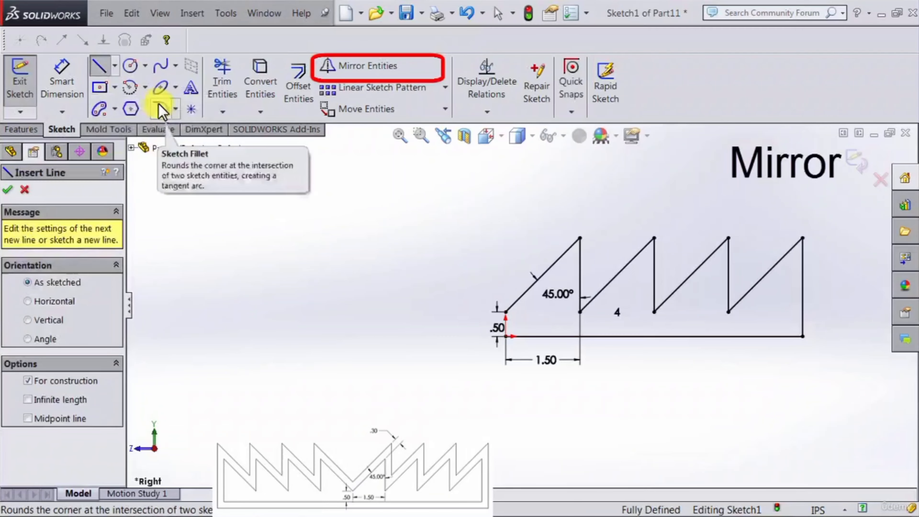
{"action": "left_click", "coordinate": [506, 337]}
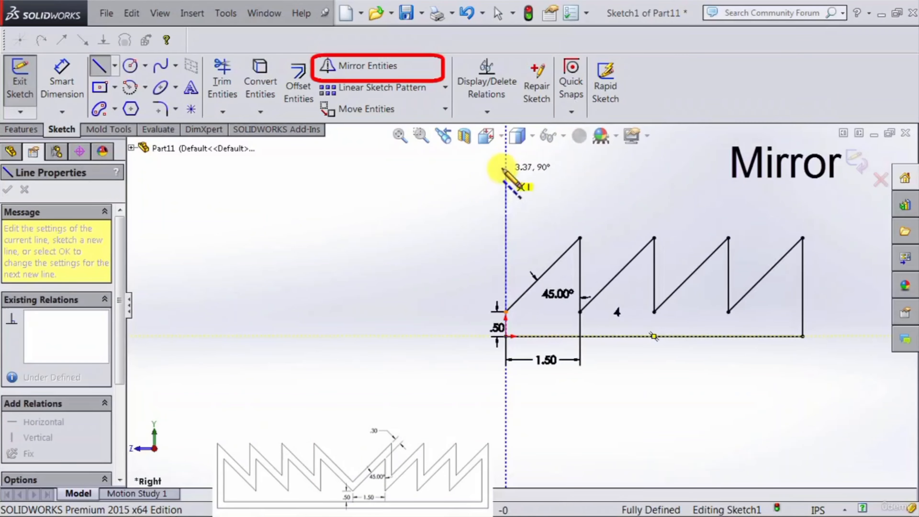
{"action": "double_click", "coordinate": [505, 160]}
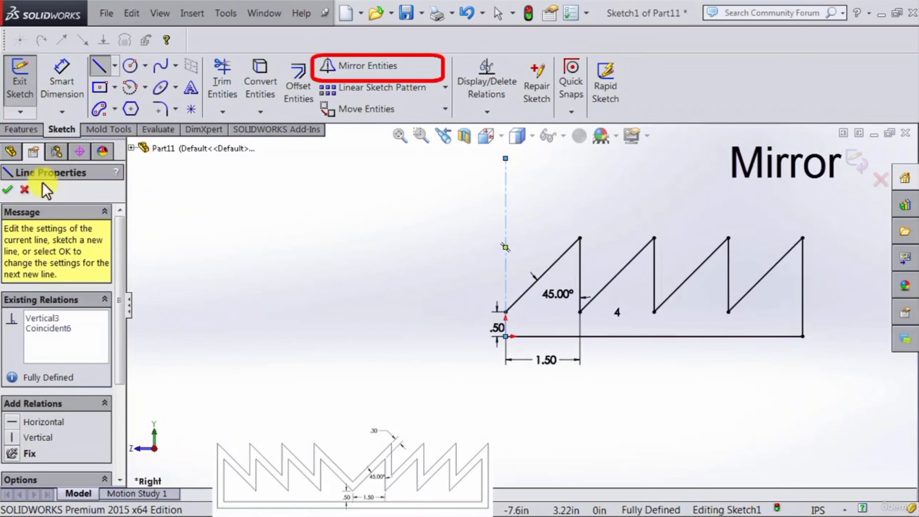
{"action": "left_click", "coordinate": [9, 191]}
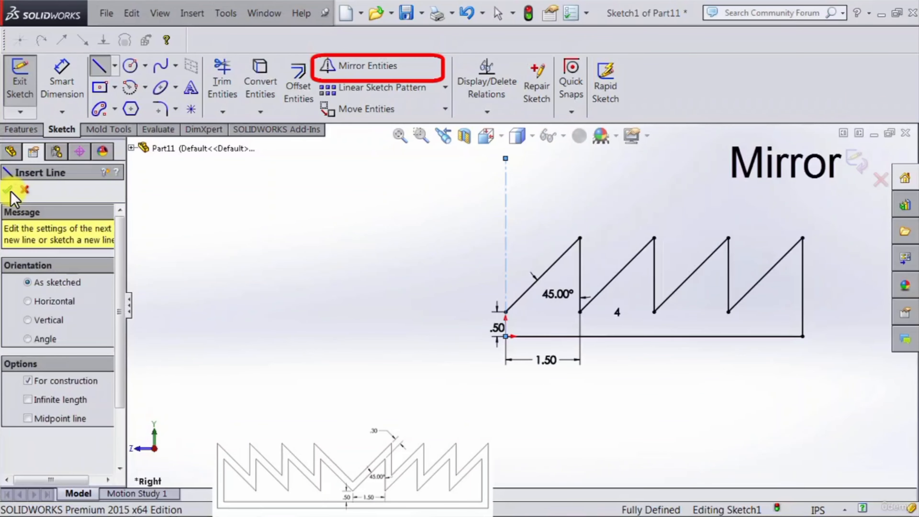
{"action": "left_click", "coordinate": [97, 69]}
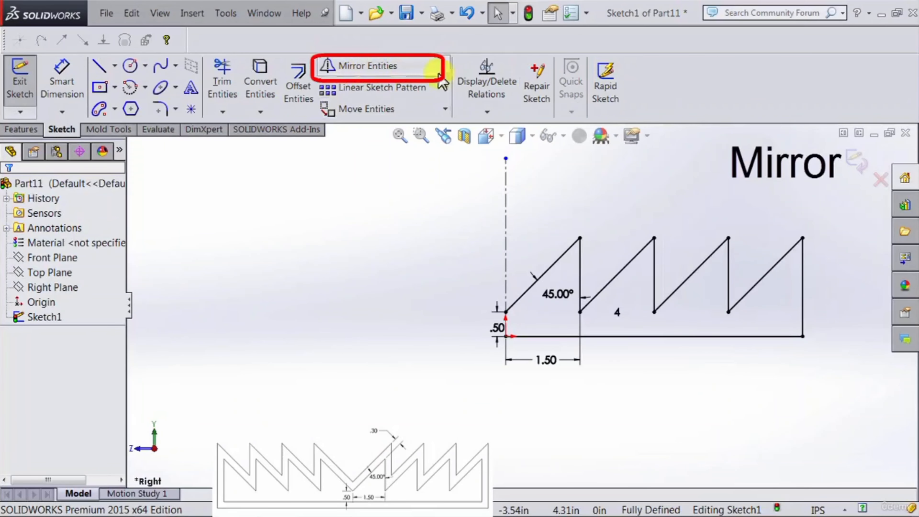
Step: Mirror the entire sawtooth profile about the vertical centerline, keeping the original copy
{"action": "left_click", "coordinate": [407, 72]}
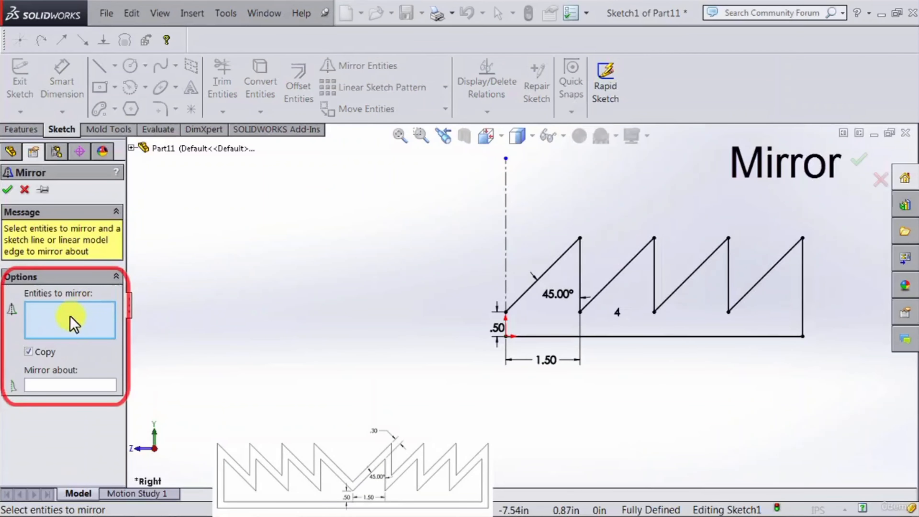
{"action": "left_click", "coordinate": [82, 385]}
{"action": "left_click", "coordinate": [37, 334]}
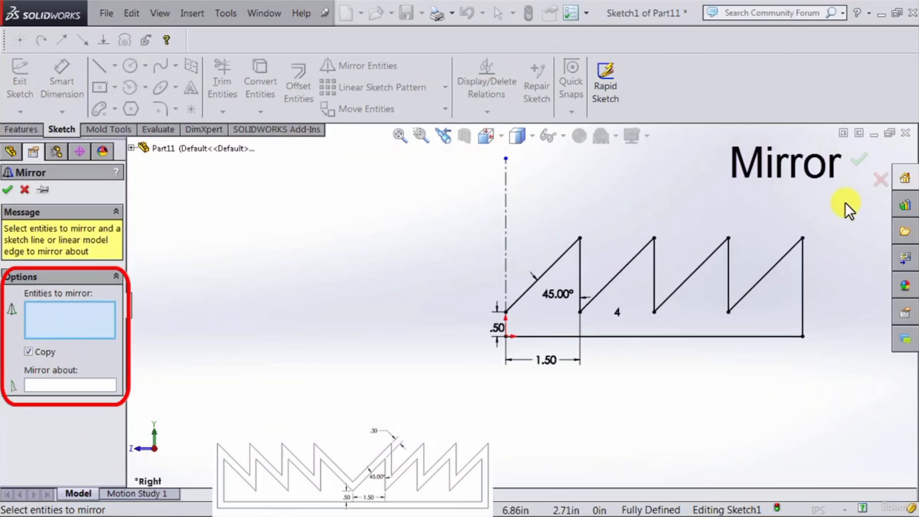
{"action": "mouse_move", "coordinate": [839, 209]}
{"action": "left_mouse_down"}
{"action": "mouse_move", "coordinate": [755, 302]}
{"action": "mouse_move", "coordinate": [610, 382]}
{"action": "mouse_move", "coordinate": [550, 396]}
{"action": "mouse_move", "coordinate": [568, 407]}
{"action": "mouse_move", "coordinate": [817, 236]}
{"action": "mouse_move", "coordinate": [531, 373]}
{"action": "left_mouse_up"}
{"action": "left_click", "coordinate": [55, 386]}
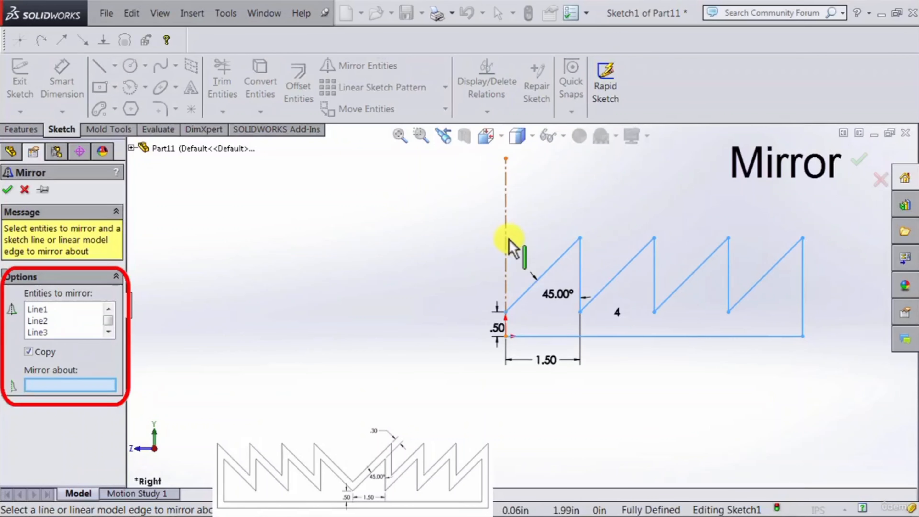
{"action": "left_click", "coordinate": [506, 211]}
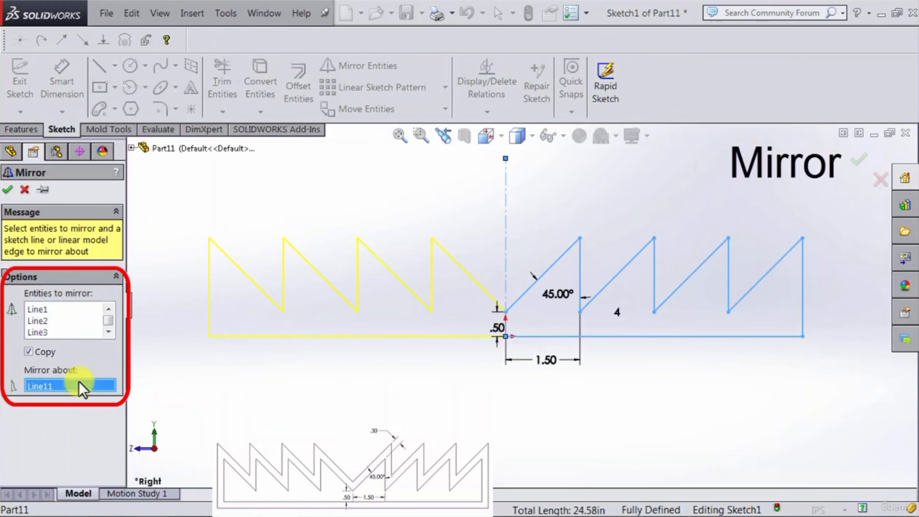
{"action": "left_click", "coordinate": [7, 190]}
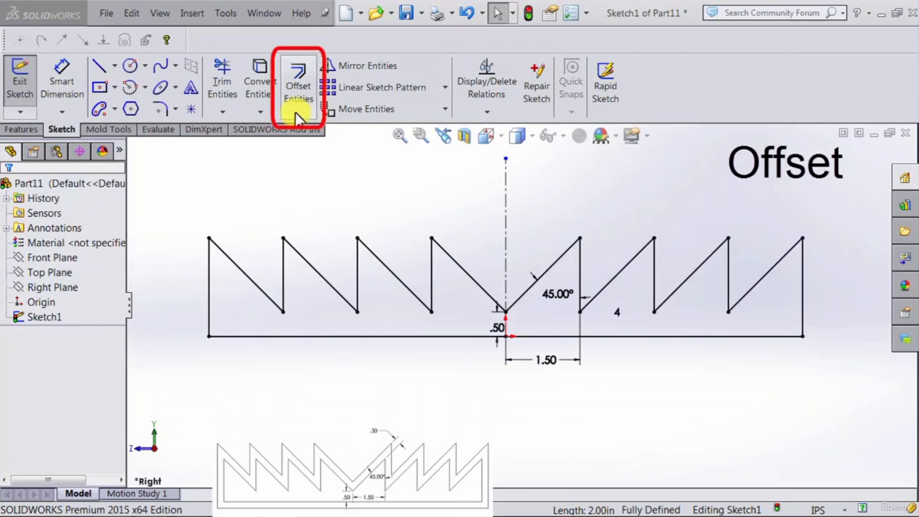
Step: Offset the whole profile chain outward by 0.30 in and place the offset dimension beside it
{"action": "left_click", "coordinate": [304, 95]}
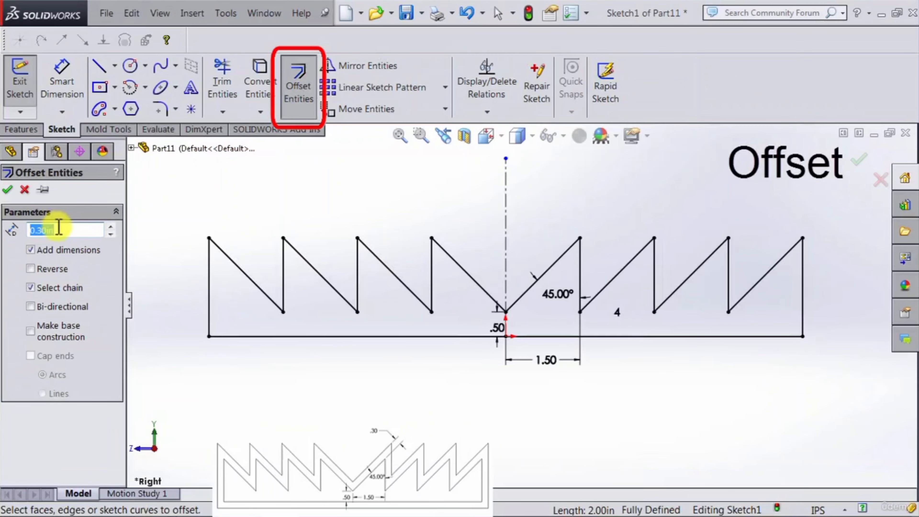
{"action": "left_click_drag", "start_coordinate": [65, 229], "coordinate": [35, 232]}
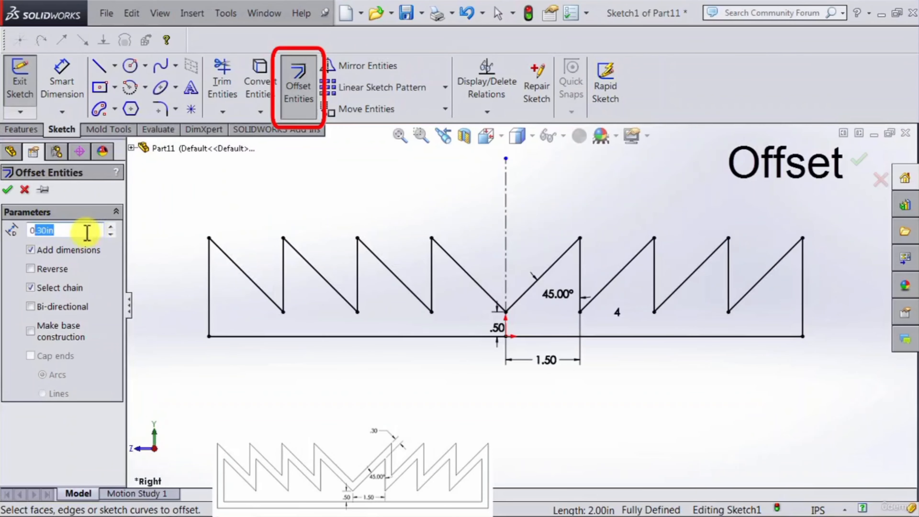
{"action": "left_click", "coordinate": [162, 211]}
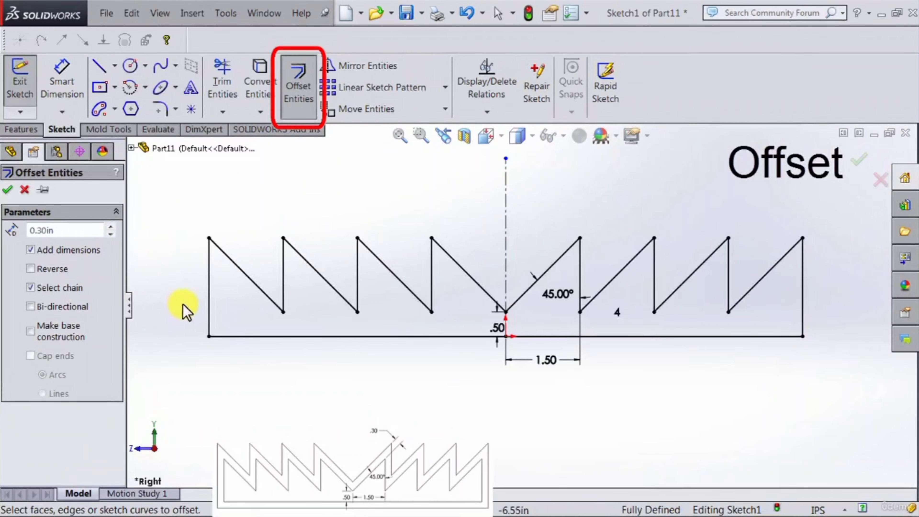
{"action": "left_click", "coordinate": [209, 306]}
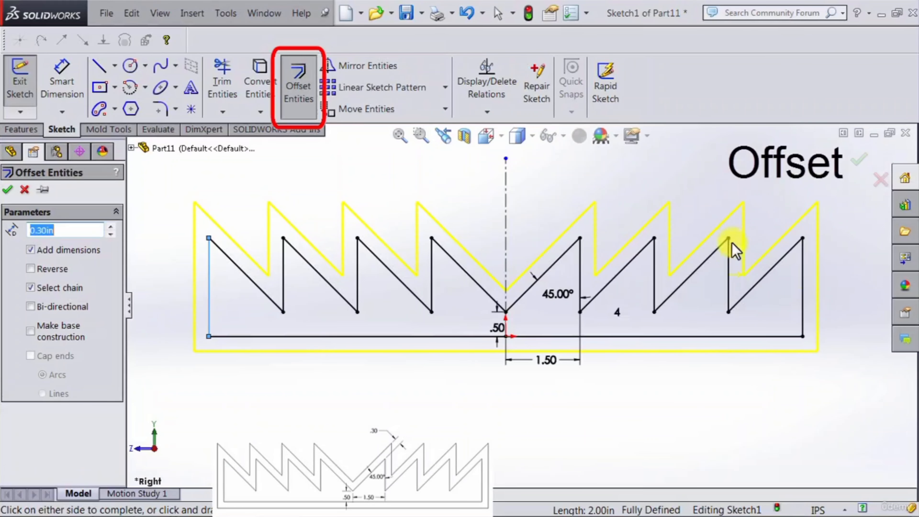
{"action": "left_click", "coordinate": [7, 189]}
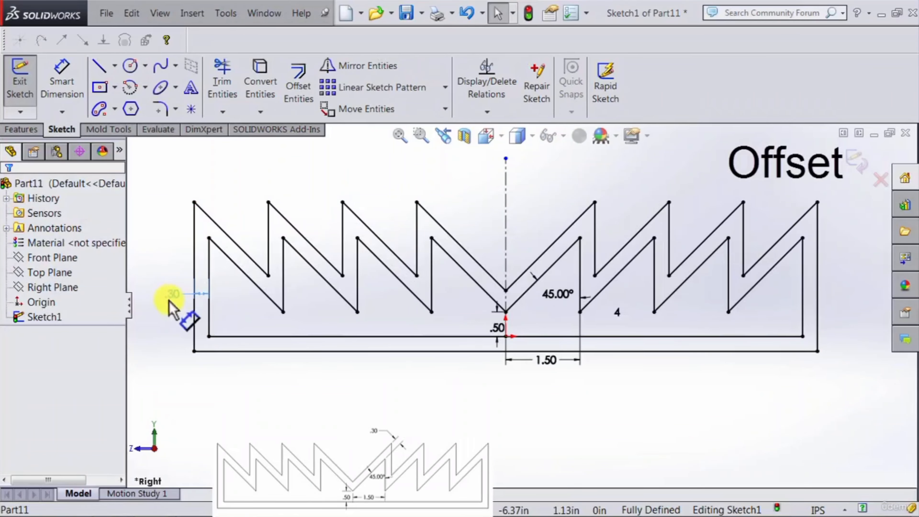
{"action": "left_click_drag", "start_coordinate": [182, 286], "coordinate": [170, 295]}
Step: Exit the sketch and extrude Sketch1 as a blind boss 0.50 in deep
{"action": "left_click", "coordinate": [399, 416]}
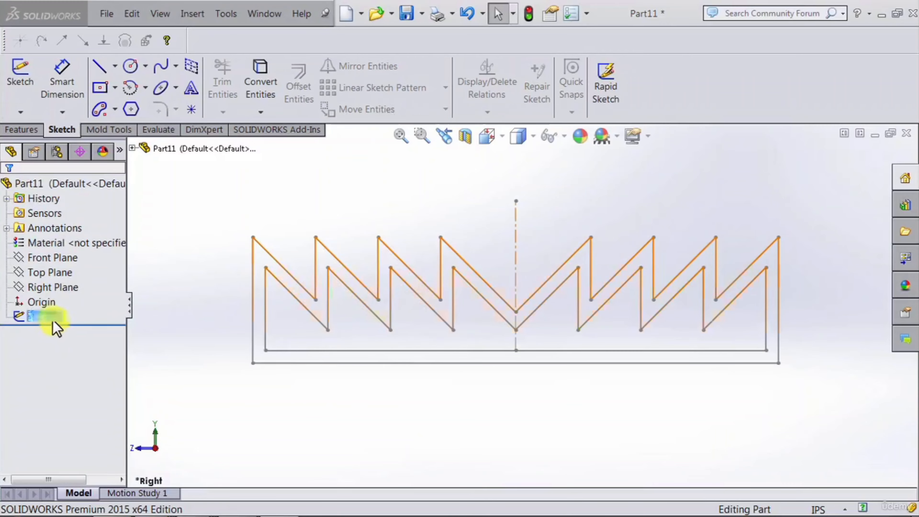
{"action": "left_click", "coordinate": [45, 318]}
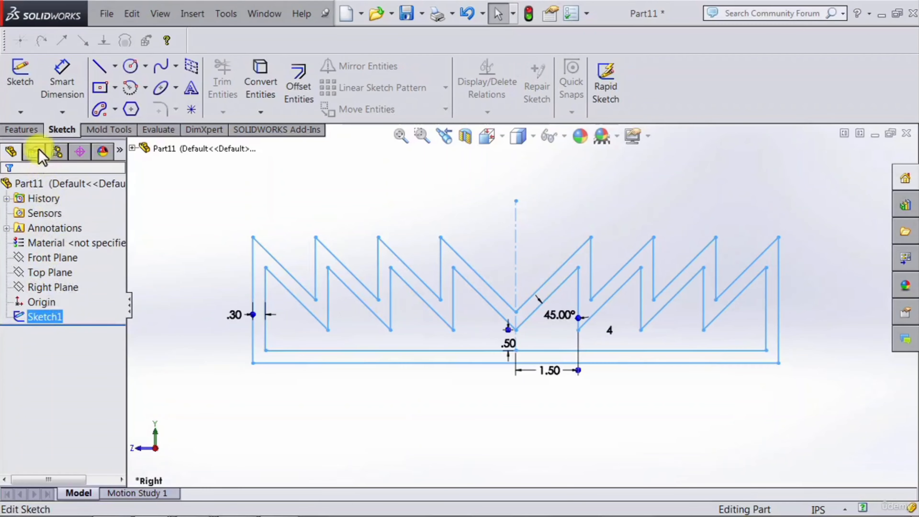
{"action": "left_click", "coordinate": [24, 131]}
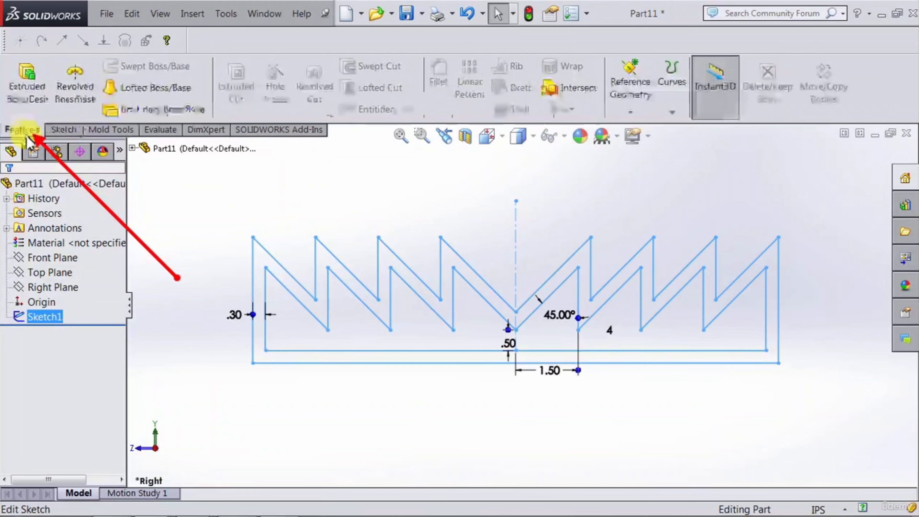
{"action": "left_click", "coordinate": [29, 105]}
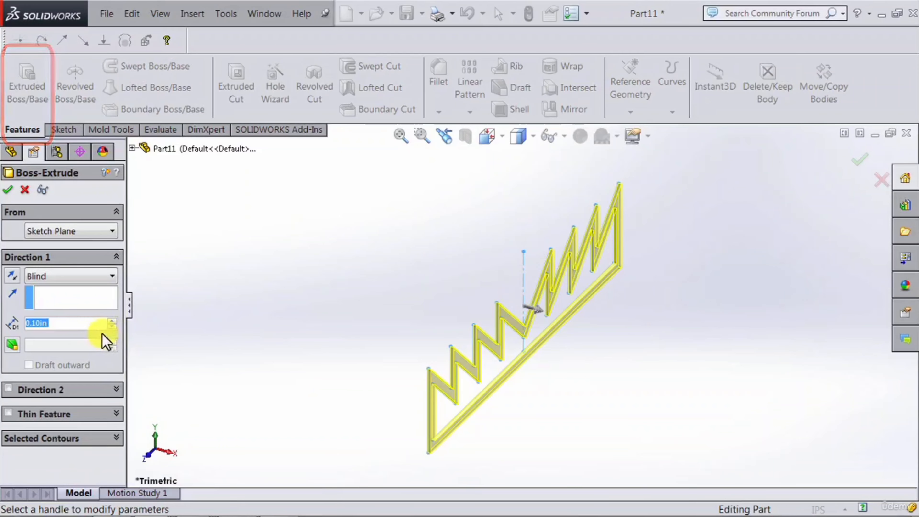
{"action": "left_click", "coordinate": [112, 320]}
{"action": "left_click", "coordinate": [112, 320]}
{"action": "left_click", "coordinate": [112, 320]}
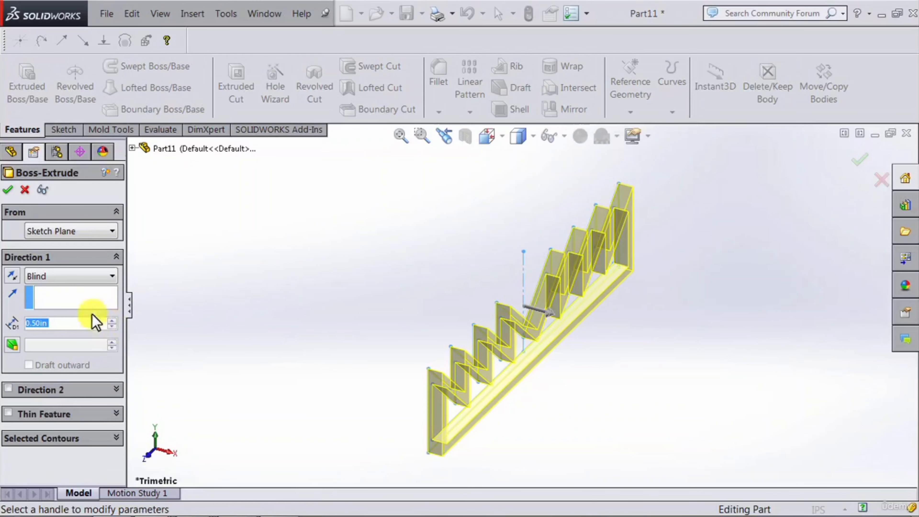
{"action": "left_click", "coordinate": [9, 190]}
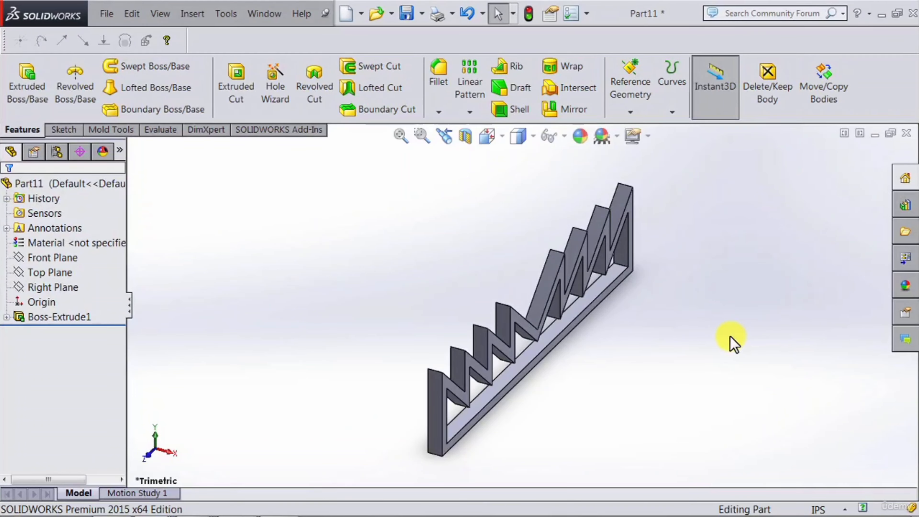
{"action": "middle_click_drag", "start_coordinate": [732, 343], "coordinate": [649, 353]}
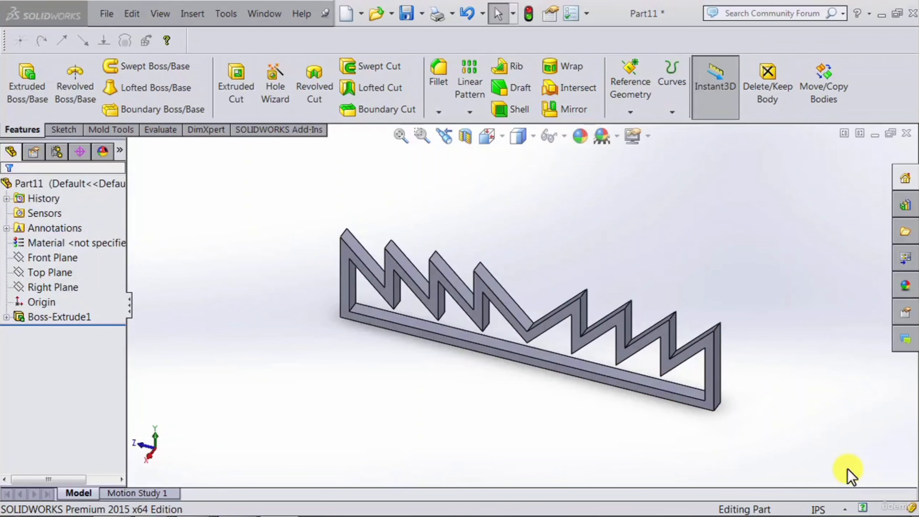